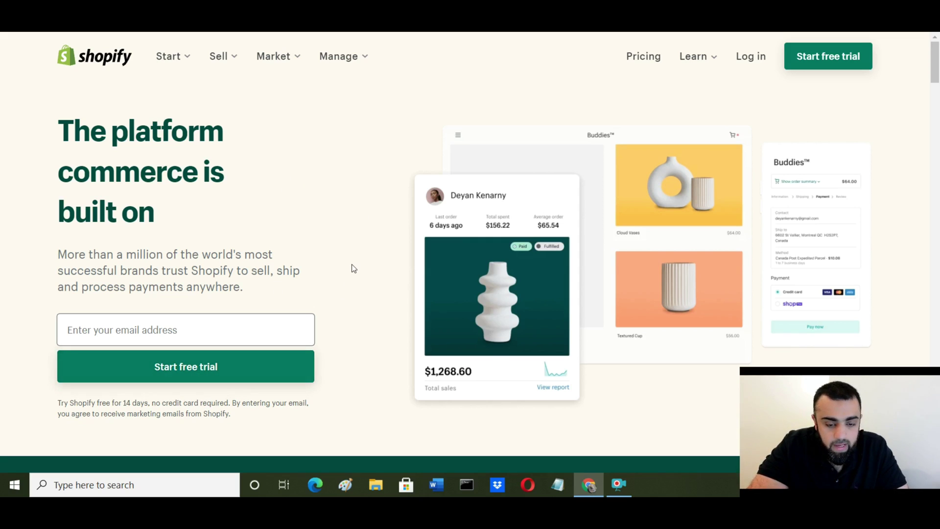
scroll(353, 265, down, 1)
scroll(474, 240, up, 1)
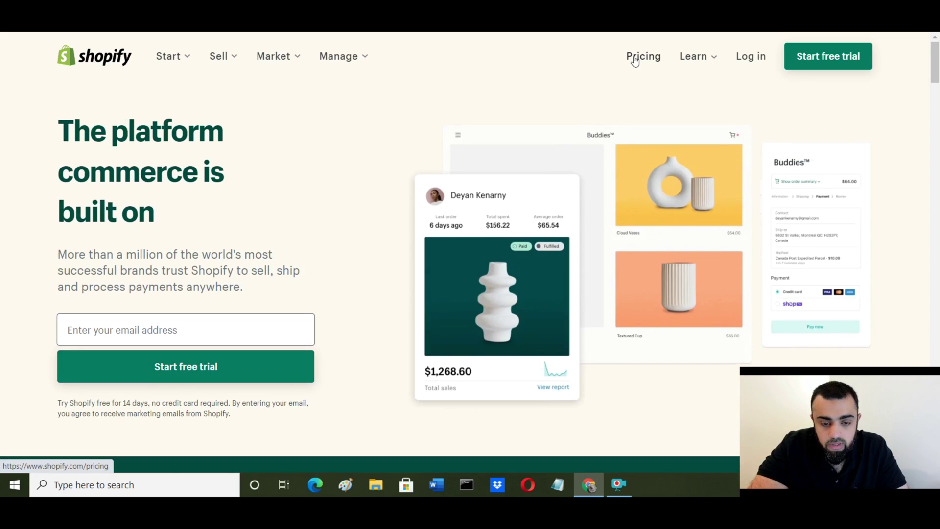
click(644, 60)
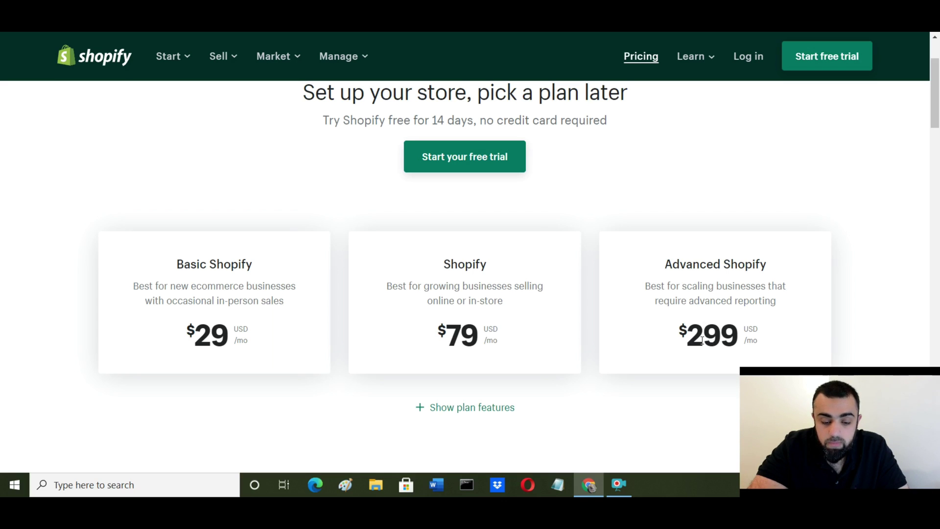
scroll(555, 292, down, 5)
scroll(510, 320, down, 3)
scroll(656, 312, up, 6)
scroll(654, 313, down, 13)
scroll(651, 315, up, 15)
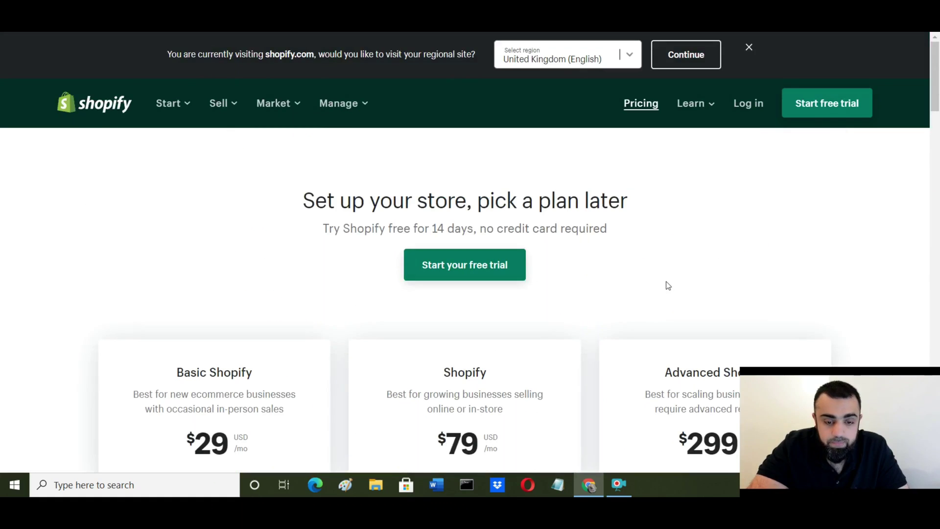
click(14, 7)
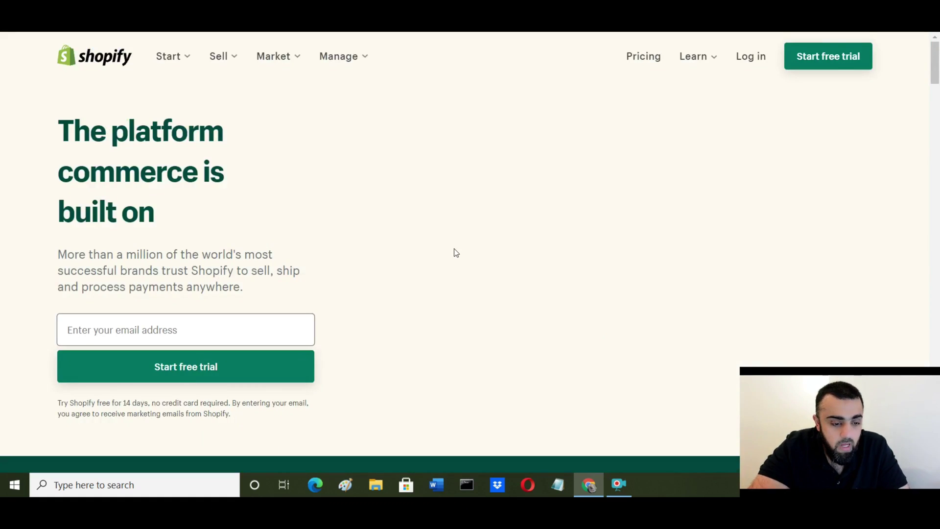
scroll(503, 236, down, 7)
scroll(504, 236, up, 7)
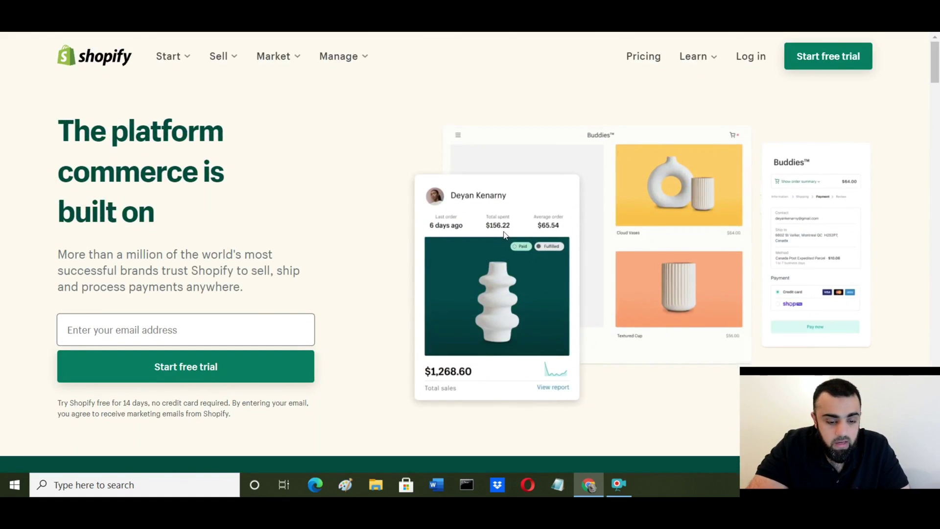
scroll(416, 251, down, 10)
scroll(415, 251, up, 3)
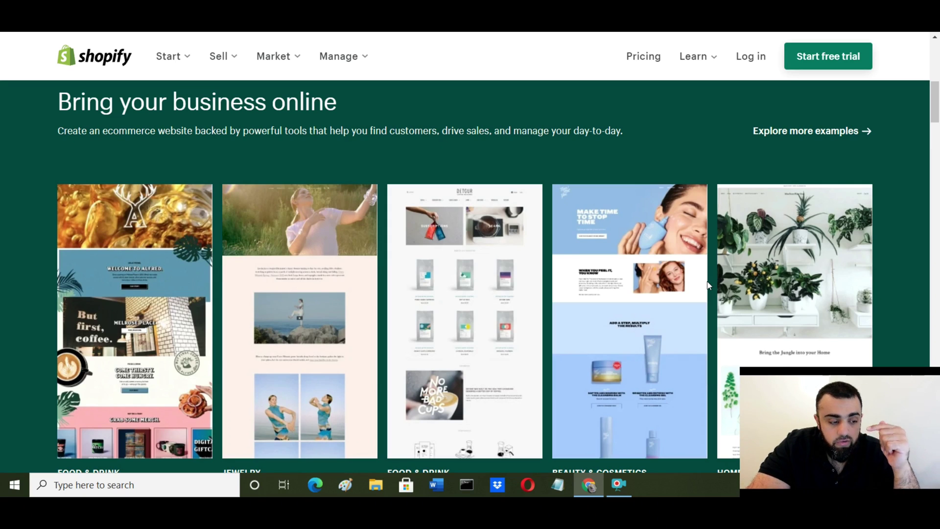
scroll(707, 285, down, 7)
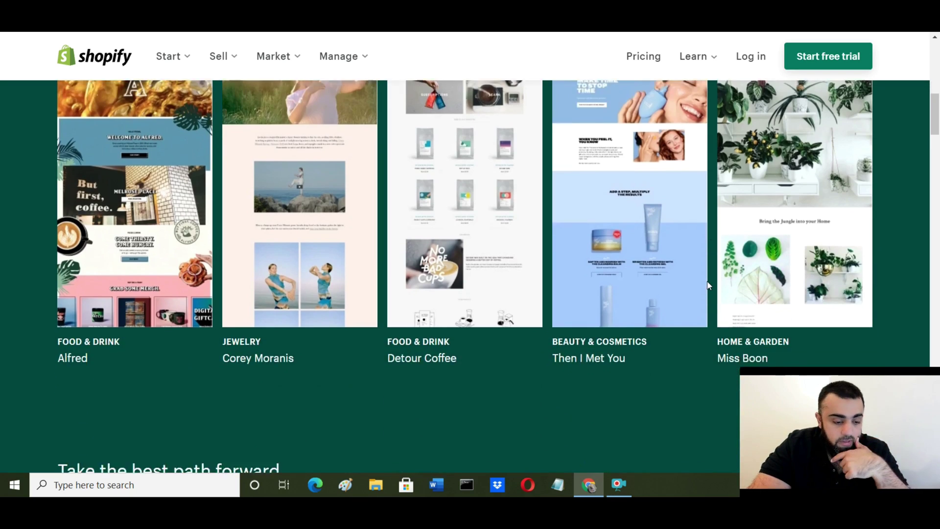
scroll(538, 237, down, 11)
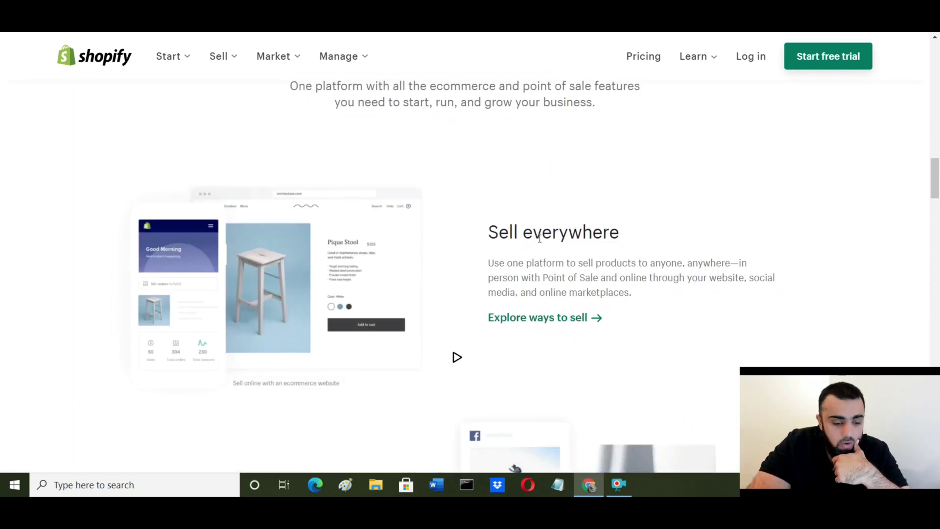
scroll(539, 239, up, 18)
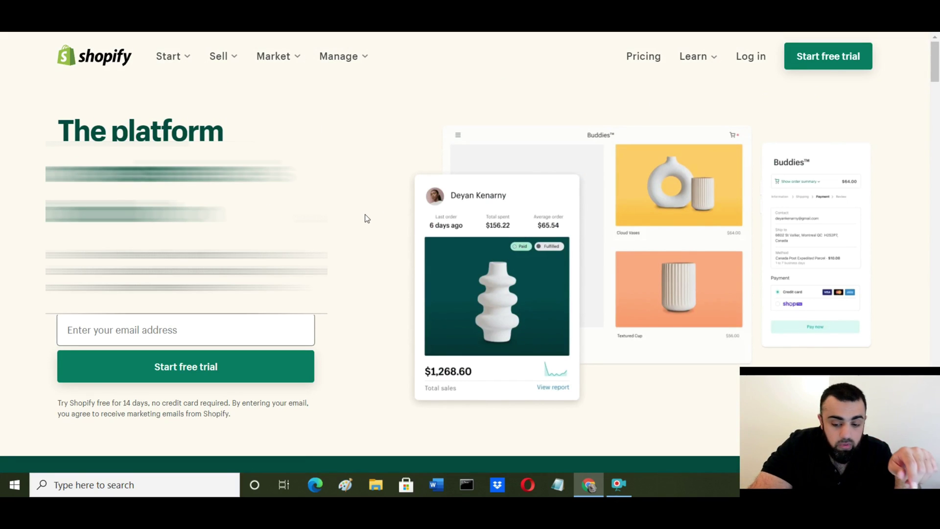
Step: Enter the store's e-mail address in the sign-up field and start the free trial
click(191, 331)
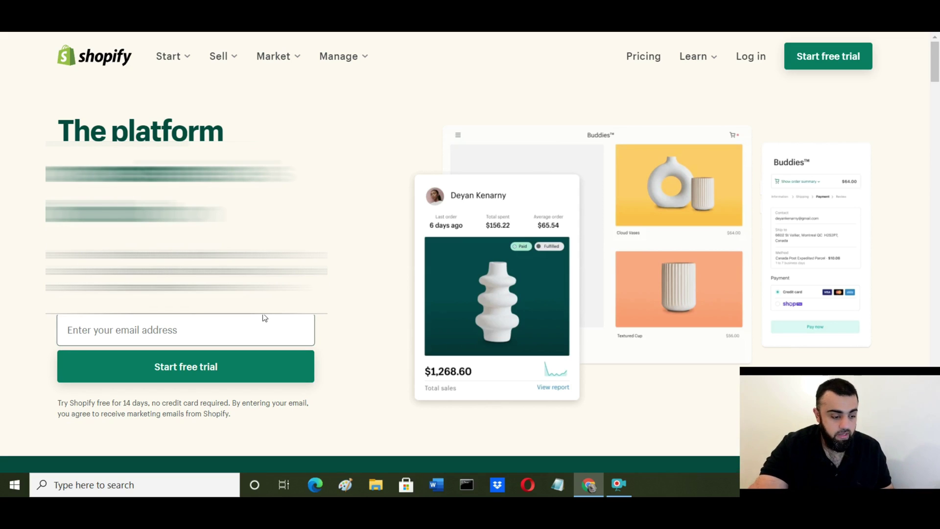
click(236, 326)
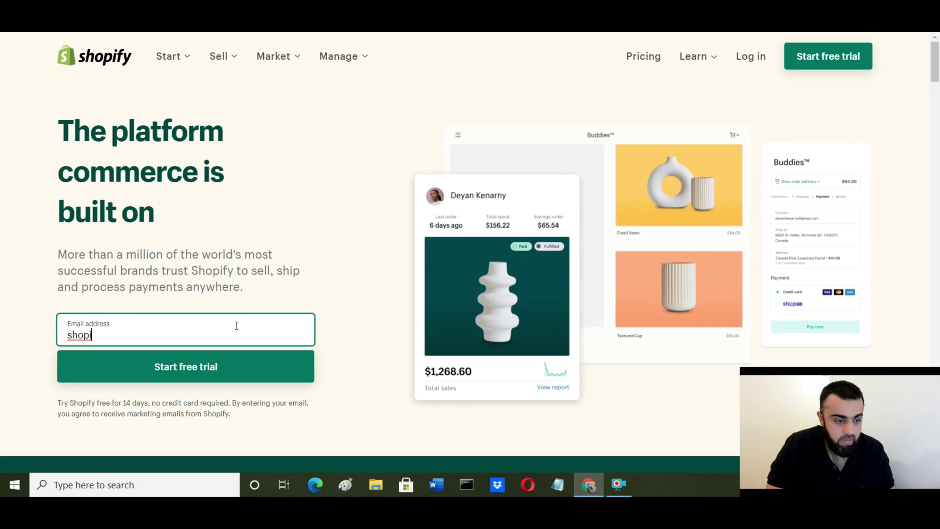
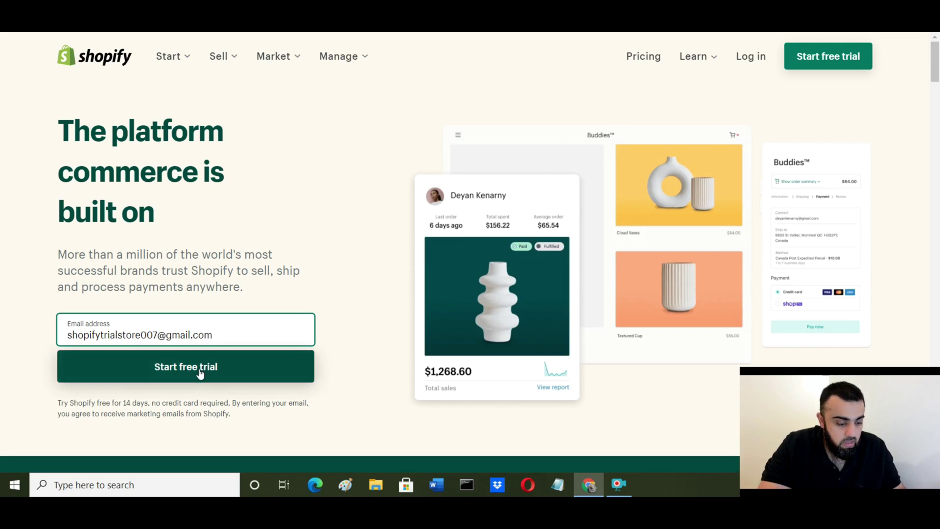
click(200, 372)
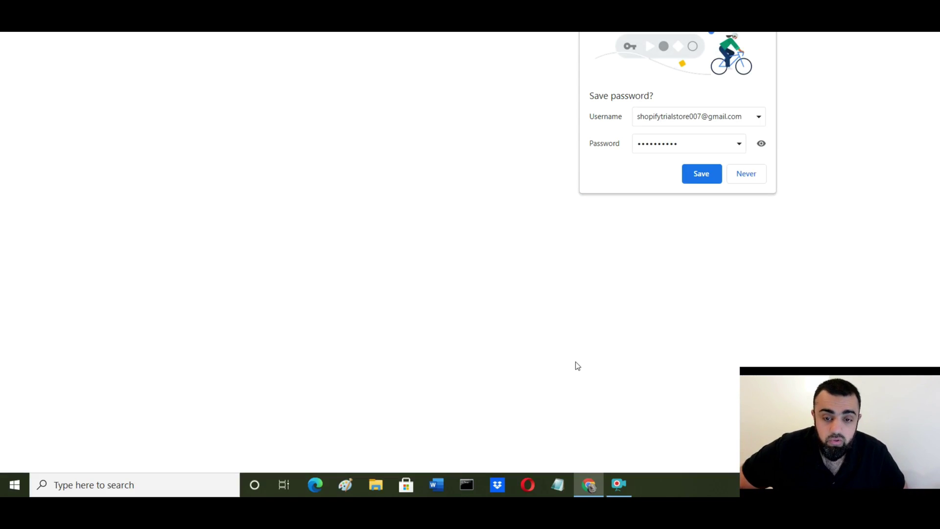
Step: Decline password saving, answer not selling yet, £0 GBP revenue, Toys industry, and continue
click(744, 173)
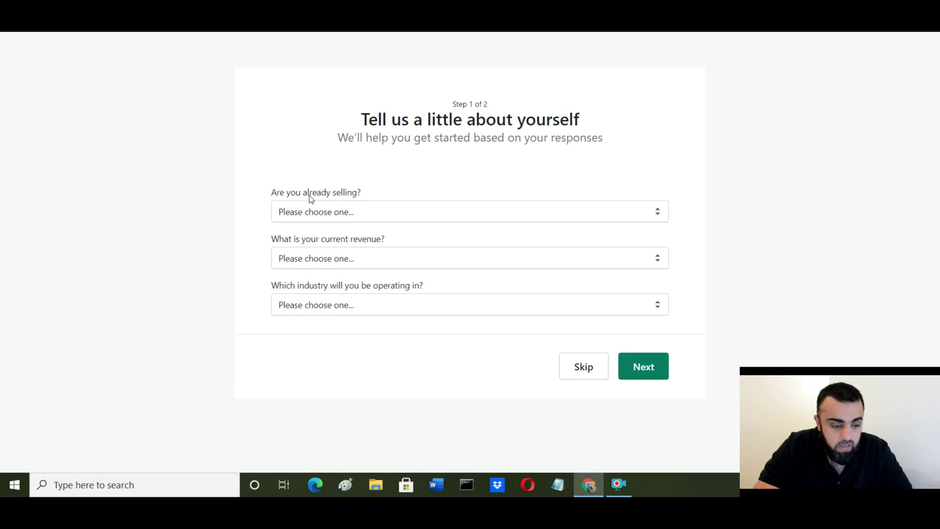
click(326, 209)
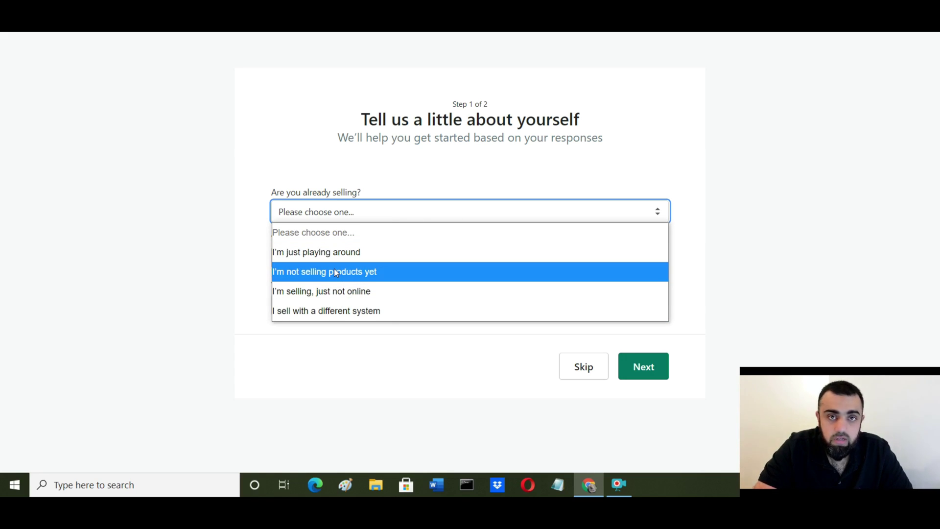
click(365, 278)
click(408, 259)
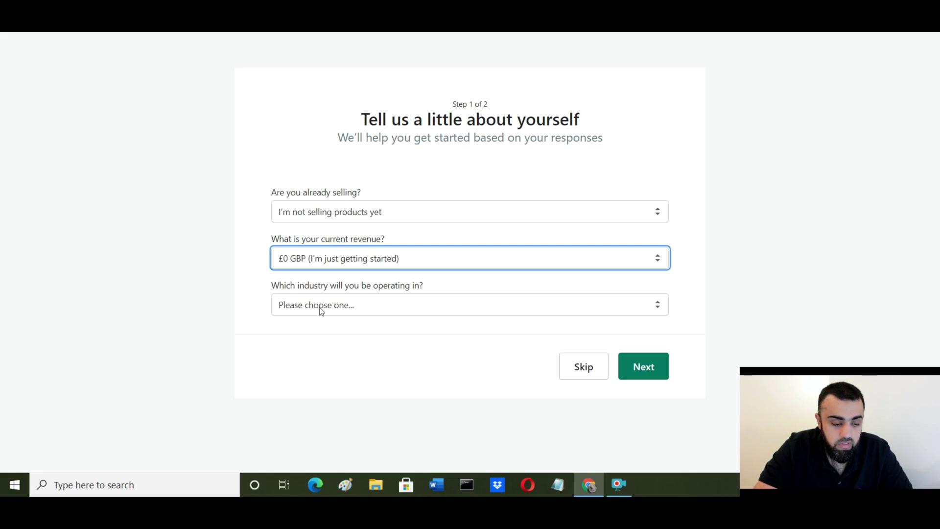
click(422, 306)
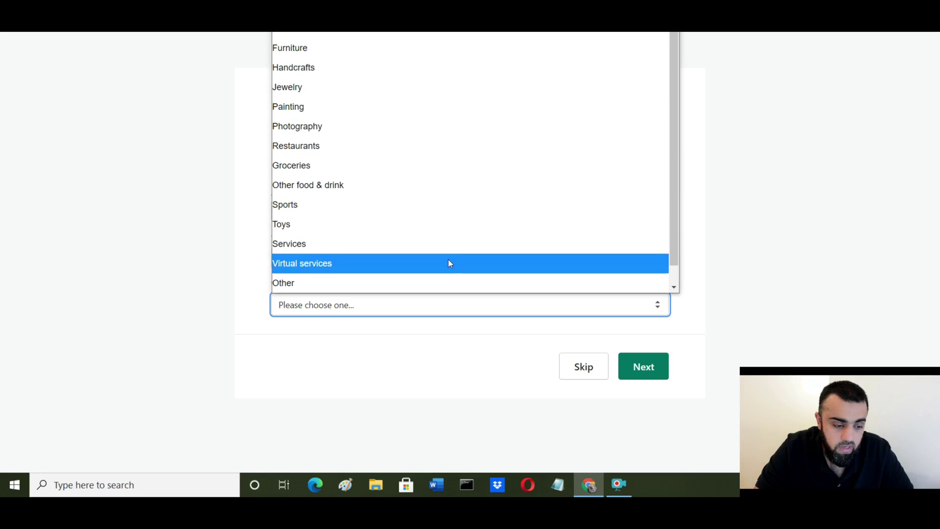
click(397, 223)
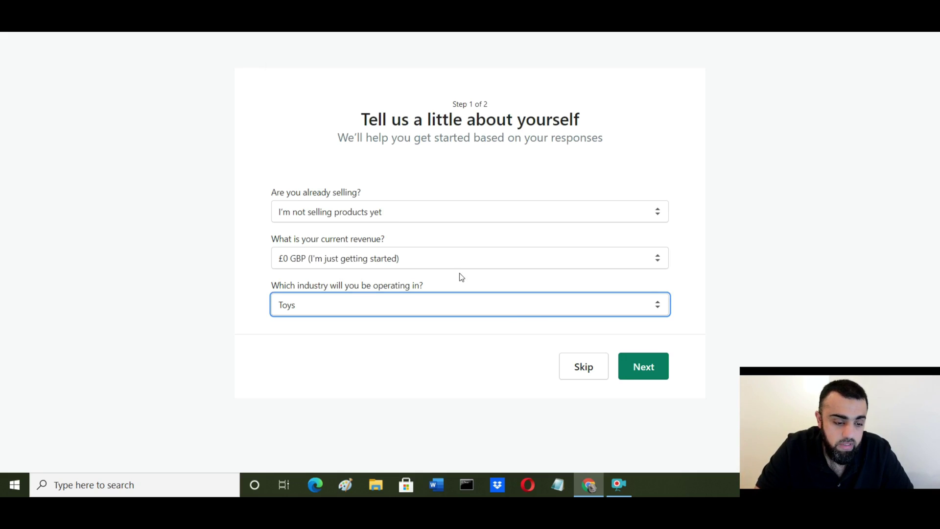
click(653, 374)
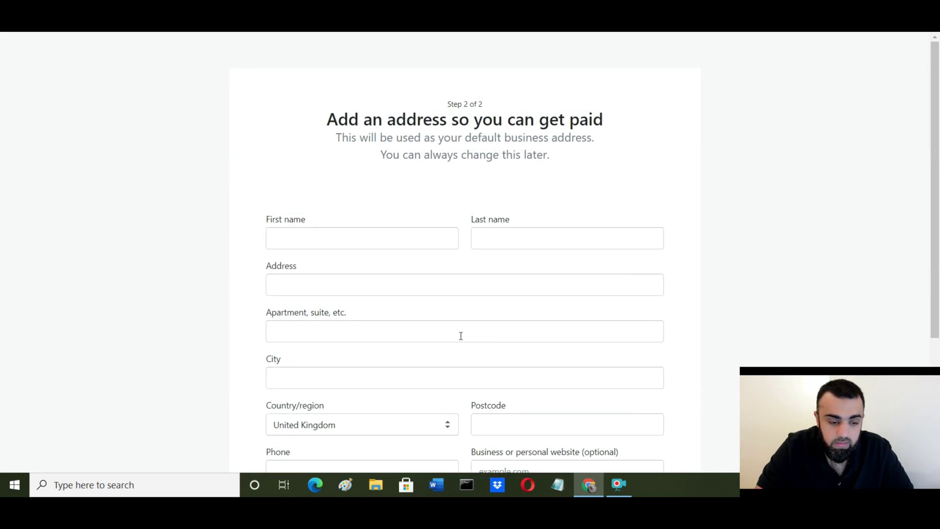
Step: Review the completed business address form and enter the new store's admin Home
scroll(718, 180, down, 4)
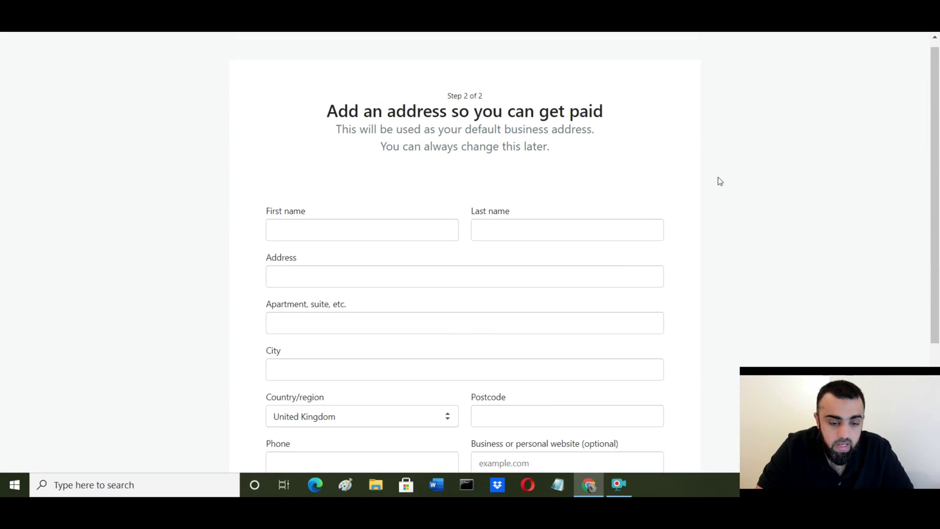
scroll(725, 204, up, 3)
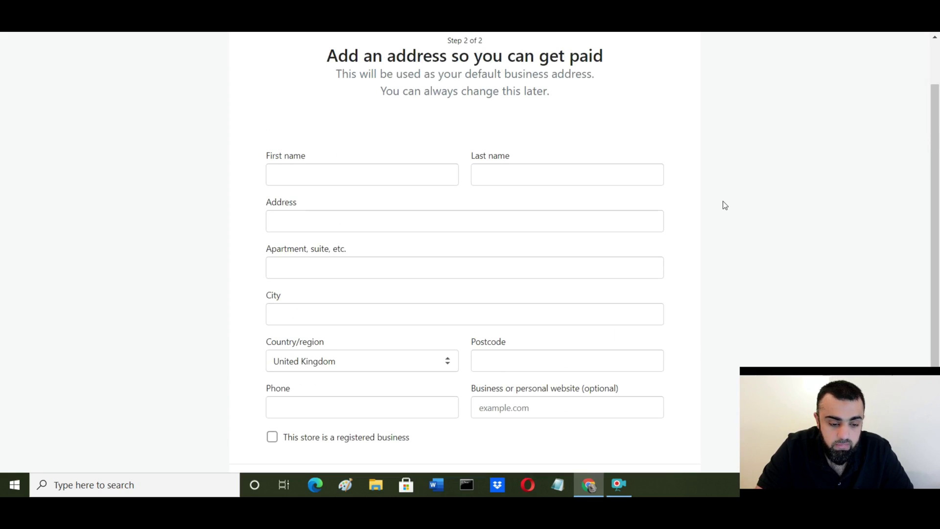
scroll(793, 227, up, 2)
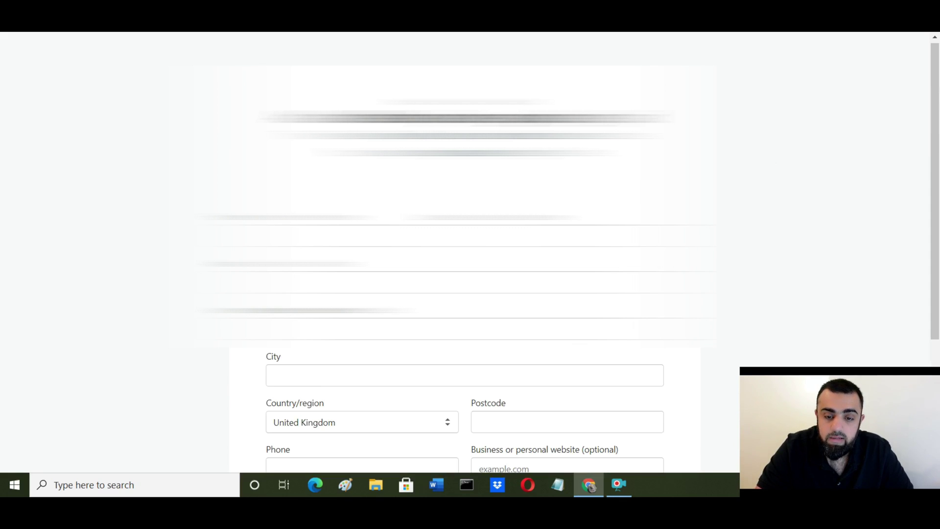
scroll(713, 380, down, 5)
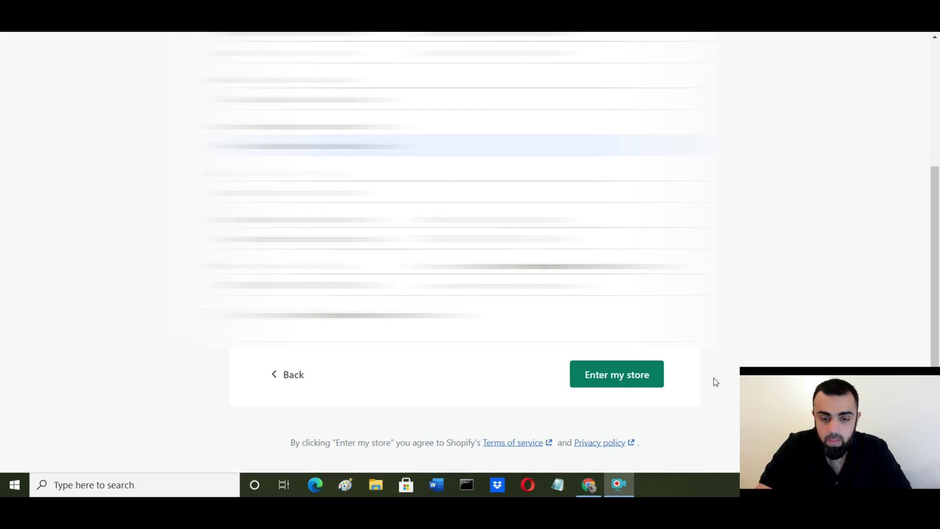
click(625, 383)
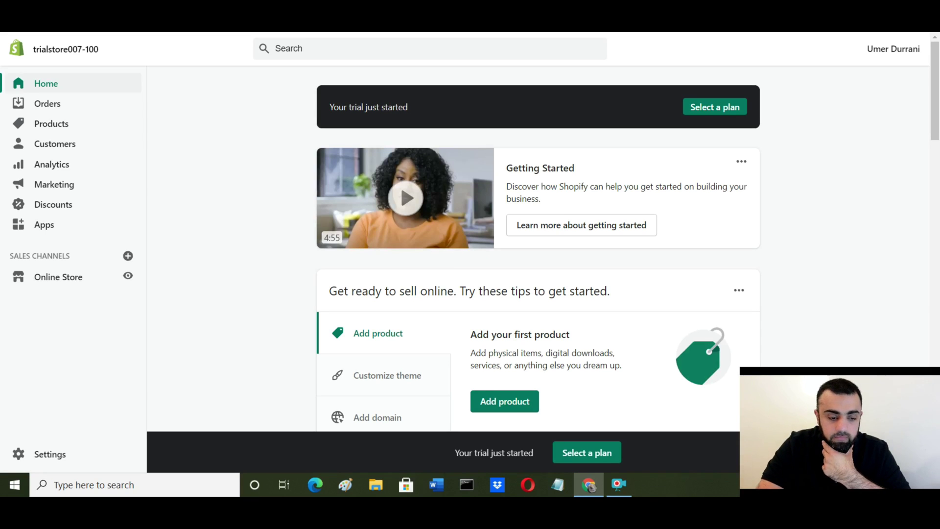
scroll(784, 226, down, 1)
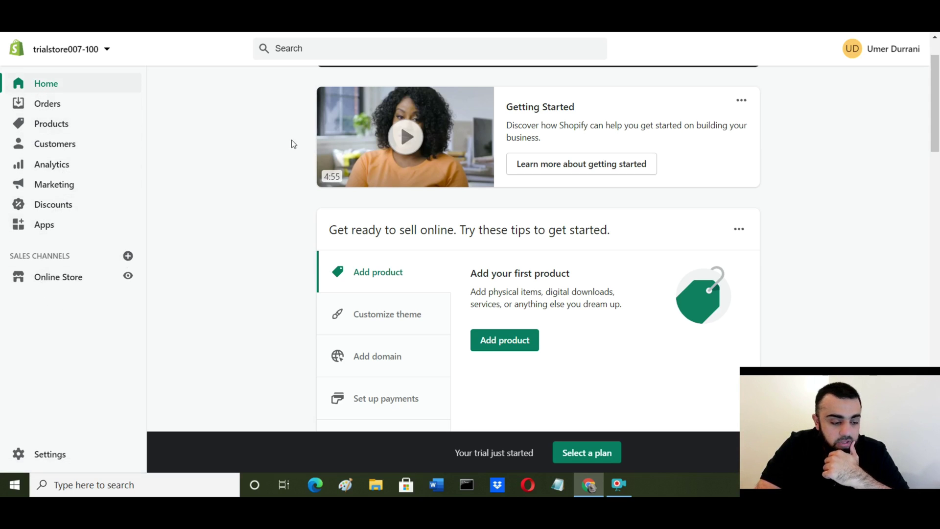
scroll(882, 145, up, 1)
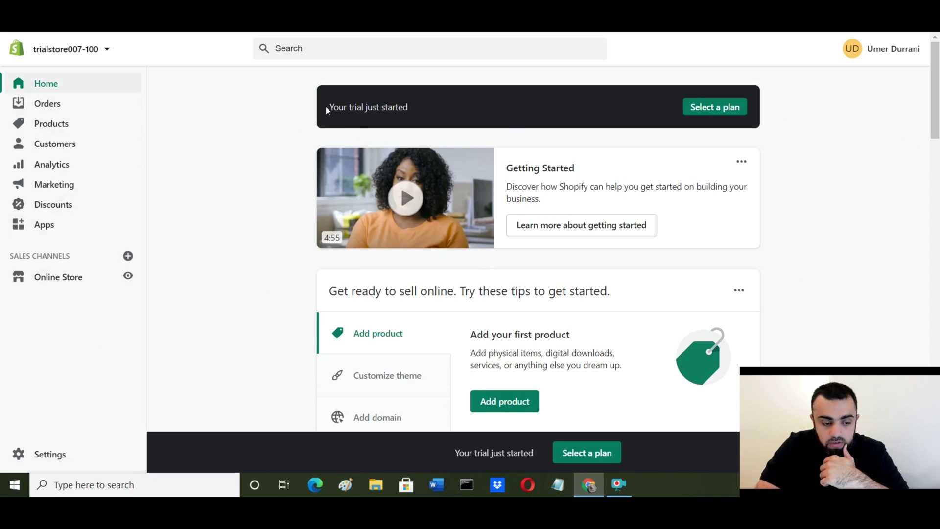
drag(328, 108, 480, 122)
click(778, 189)
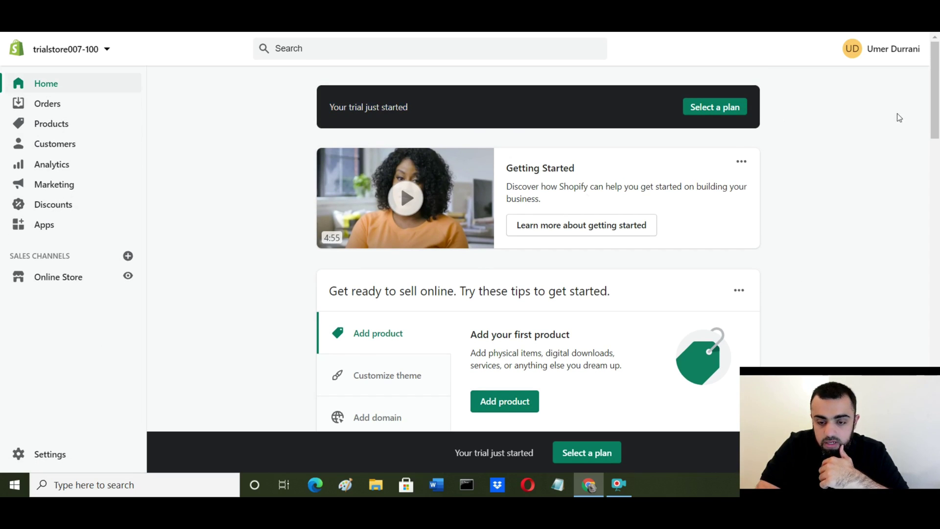
click(903, 53)
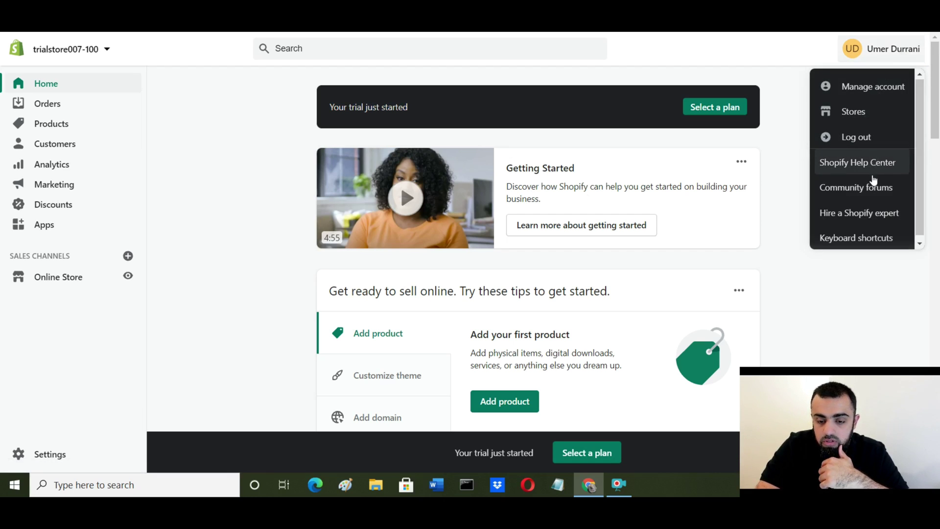
click(801, 274)
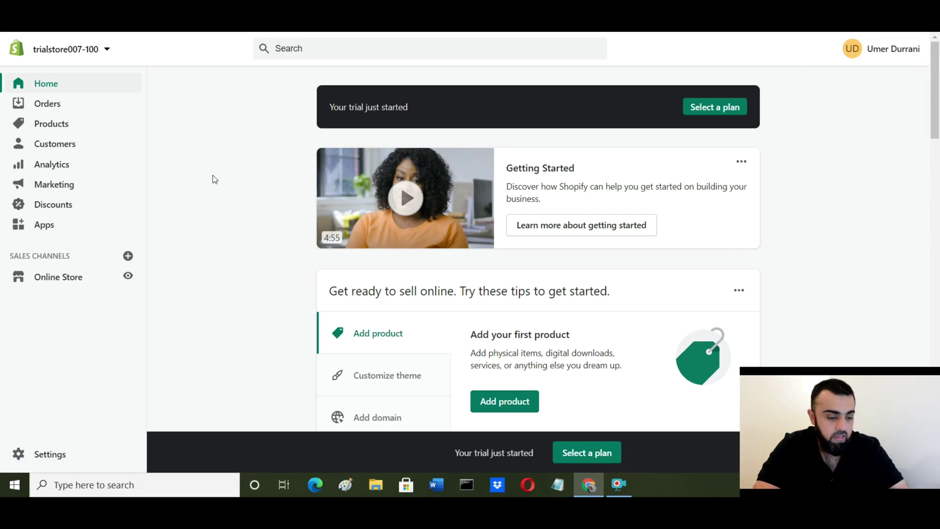
scroll(231, 162, down, 6)
scroll(232, 167, up, 3)
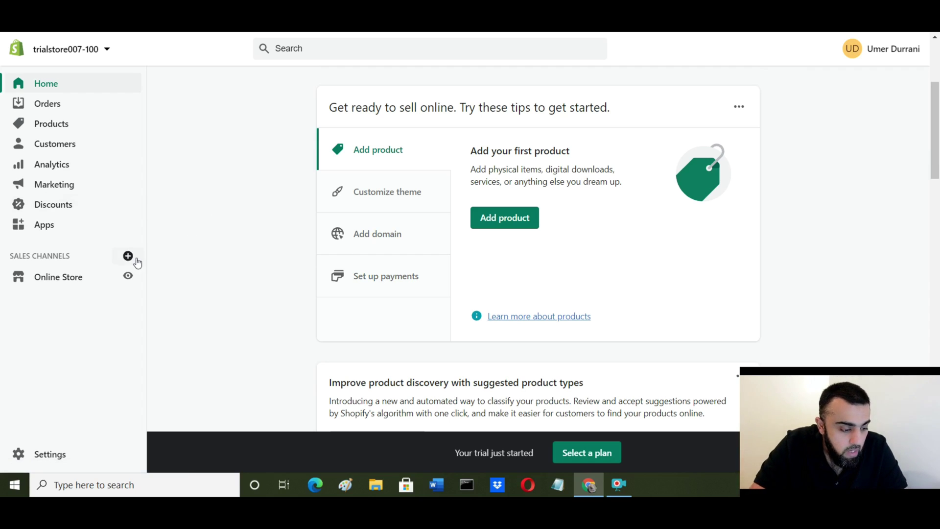
Step: Go to Online Store's Themes page and scroll down to the Theme library
click(68, 278)
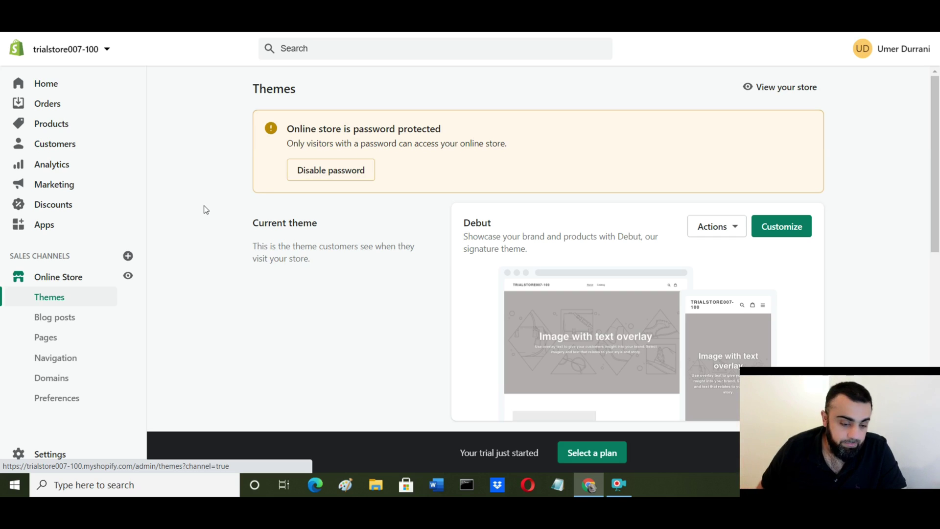
scroll(301, 287, down, 3)
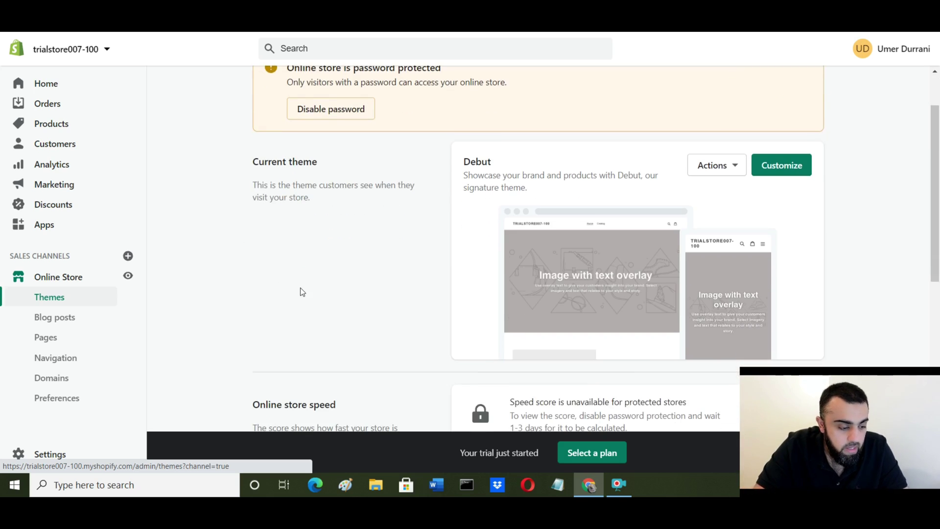
scroll(481, 275, down, 2)
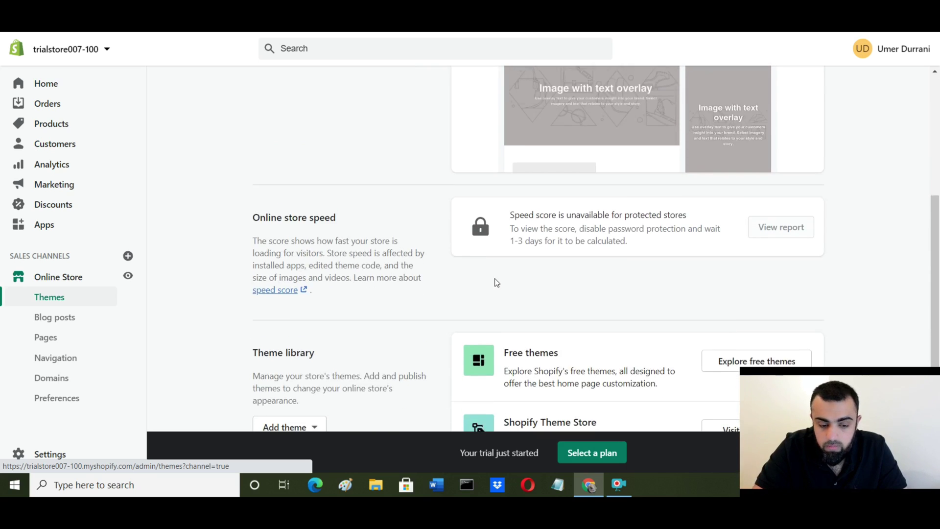
scroll(495, 275, down, 1)
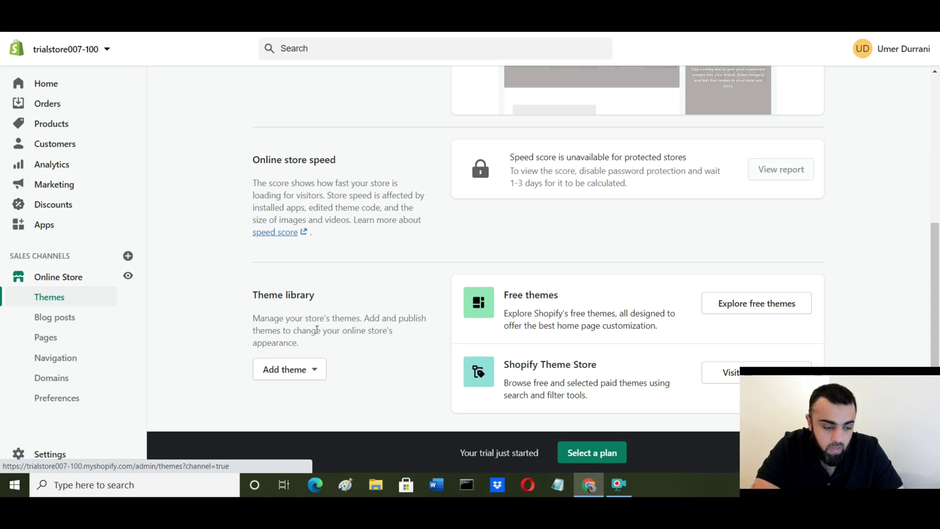
scroll(612, 280, down, 1)
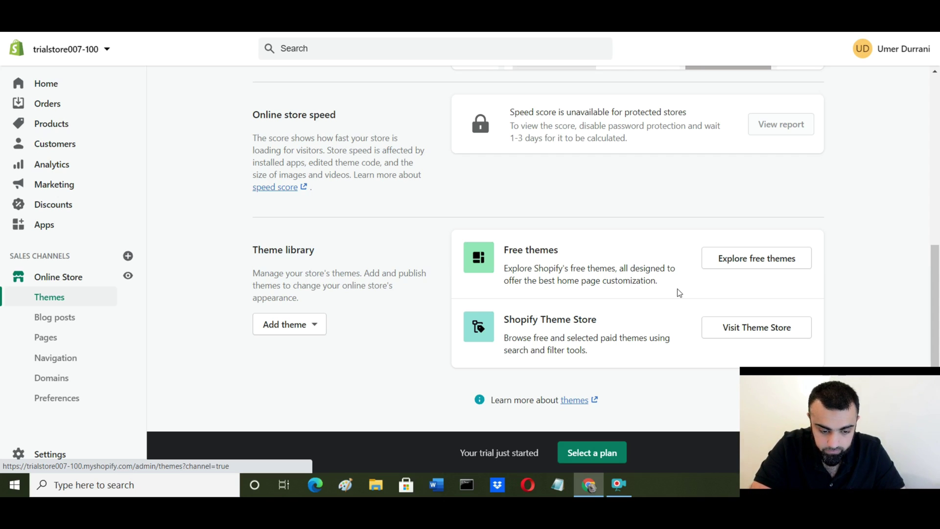
Step: Browse the free themes gallery and bring up the Minimal theme's details
click(754, 263)
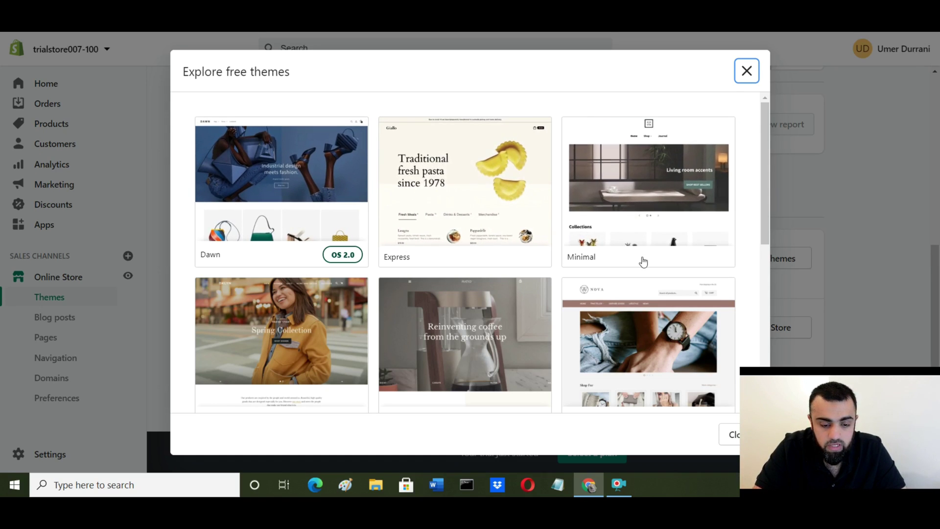
scroll(616, 232, down, 3)
scroll(616, 232, down, 3)
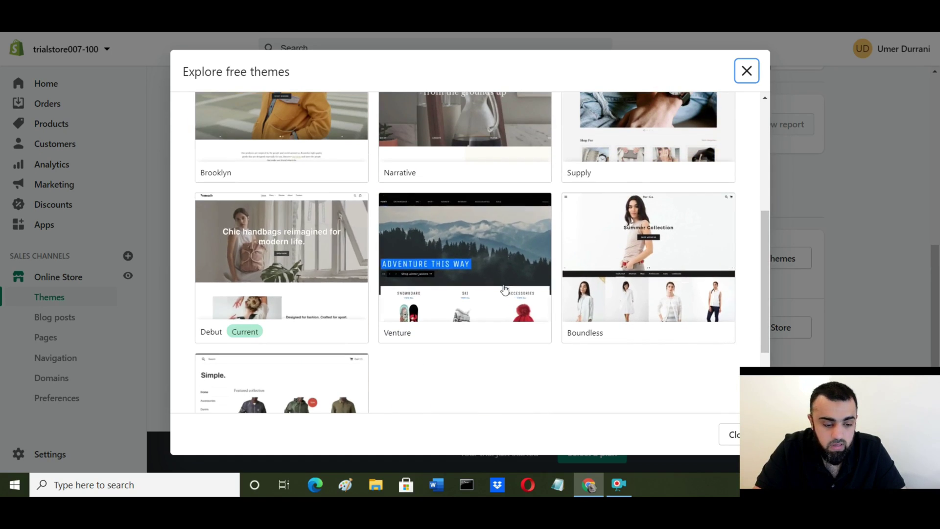
scroll(361, 315, down, 3)
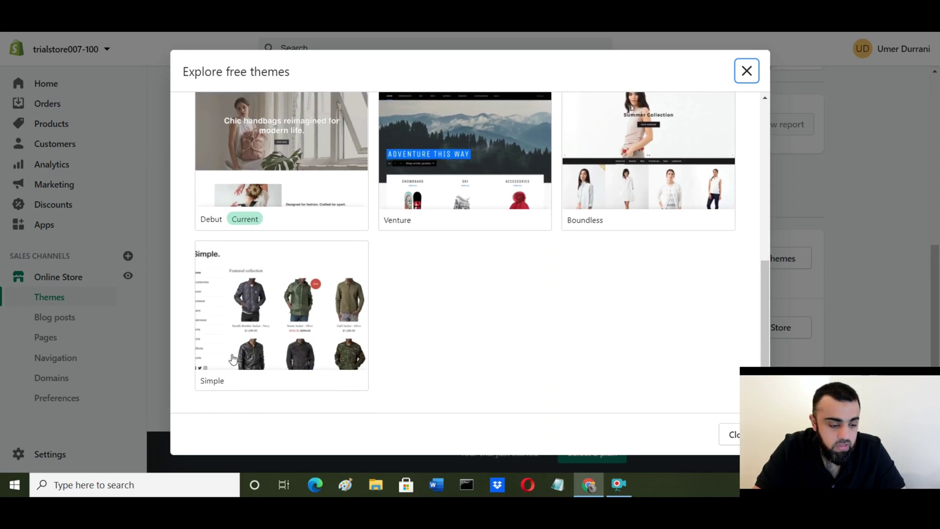
scroll(654, 262, up, 9)
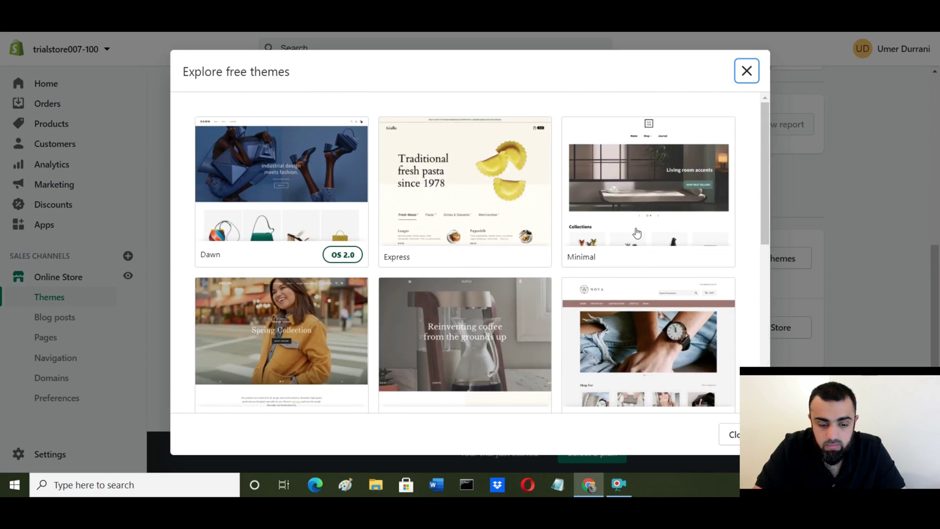
click(652, 193)
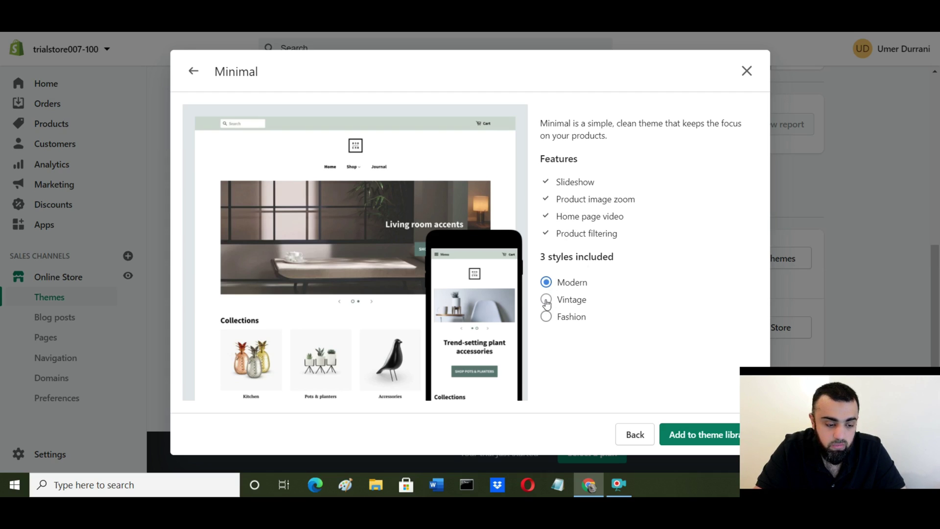
Step: Compare Minimal's Vintage and Fashion styles, then add it to the library in Modern style
click(547, 300)
click(544, 321)
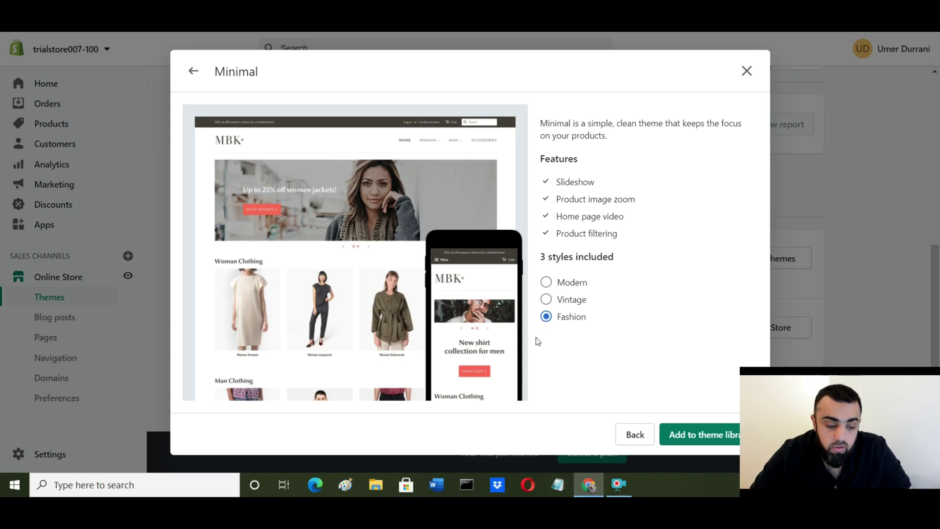
click(548, 284)
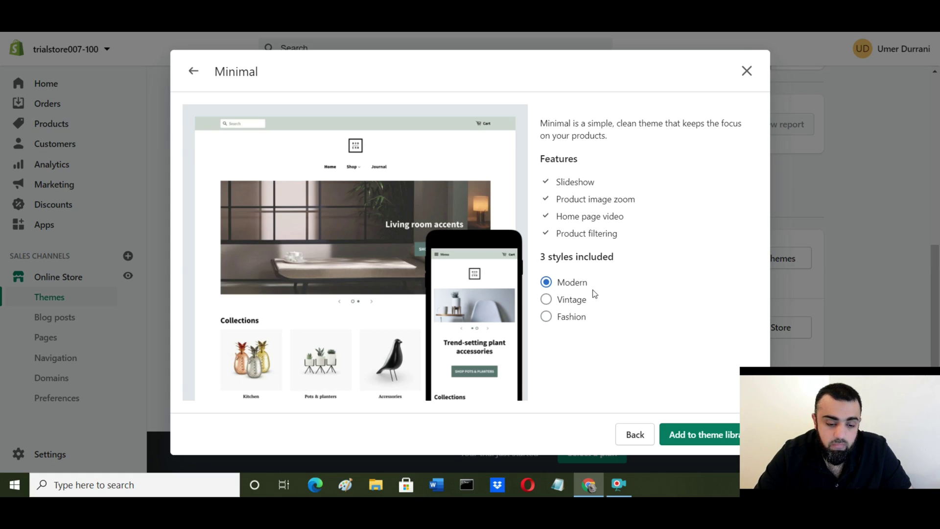
click(708, 436)
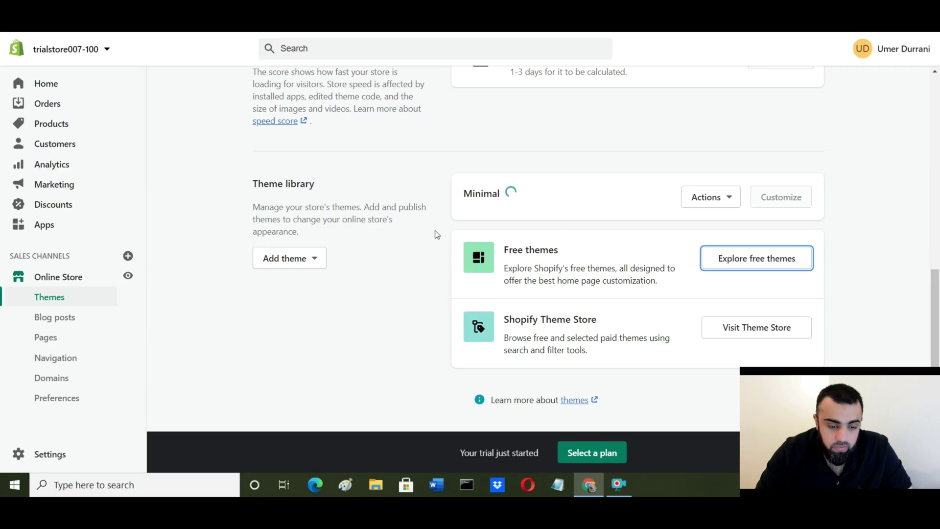
Step: Locate Minimal in the theme library and choose Preview from its Actions menu
scroll(444, 319, up, 6)
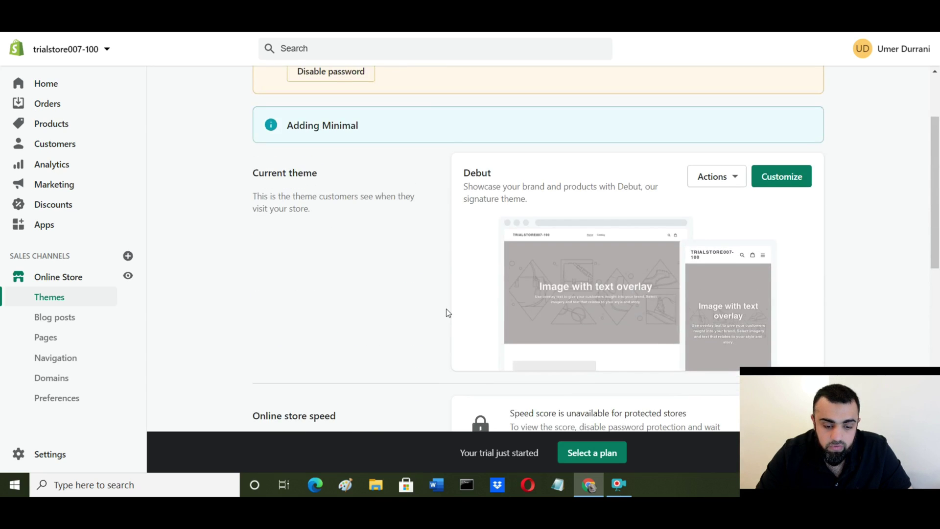
scroll(446, 308, up, 2)
scroll(453, 314, down, 3)
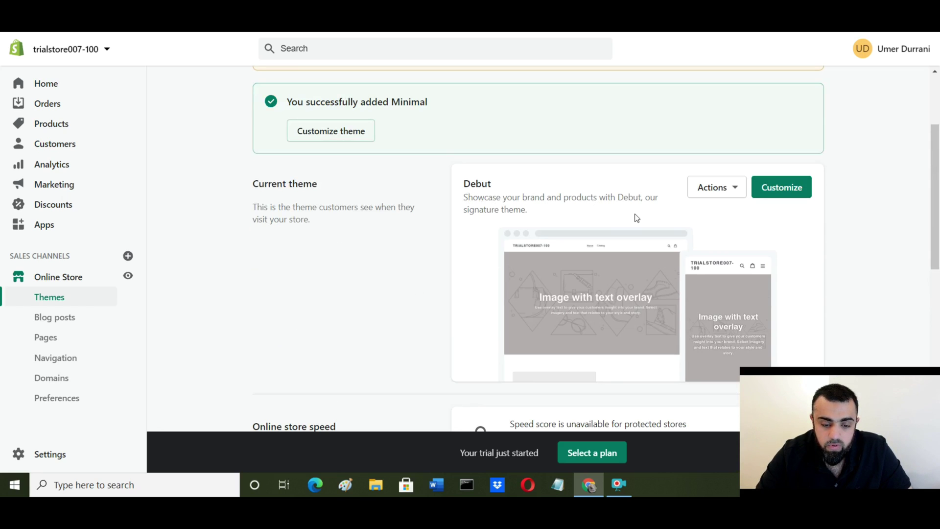
scroll(549, 223, down, 8)
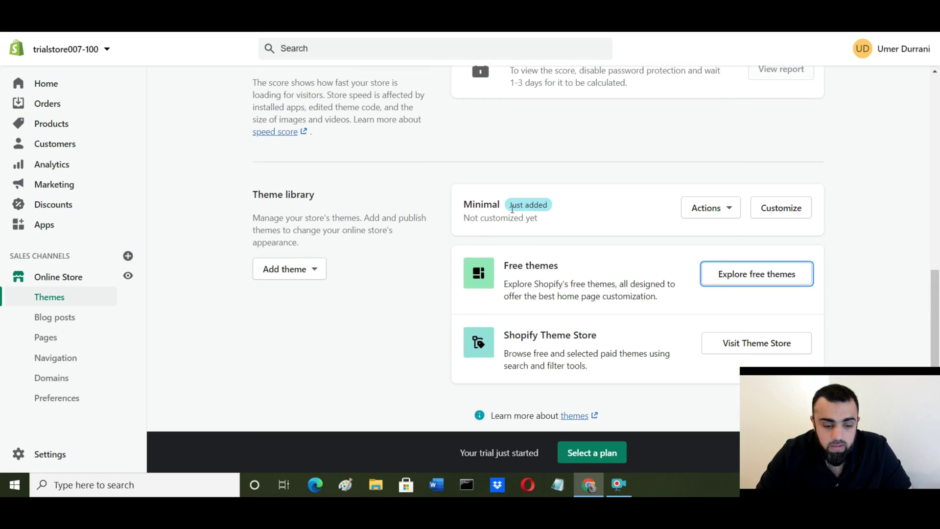
click(729, 208)
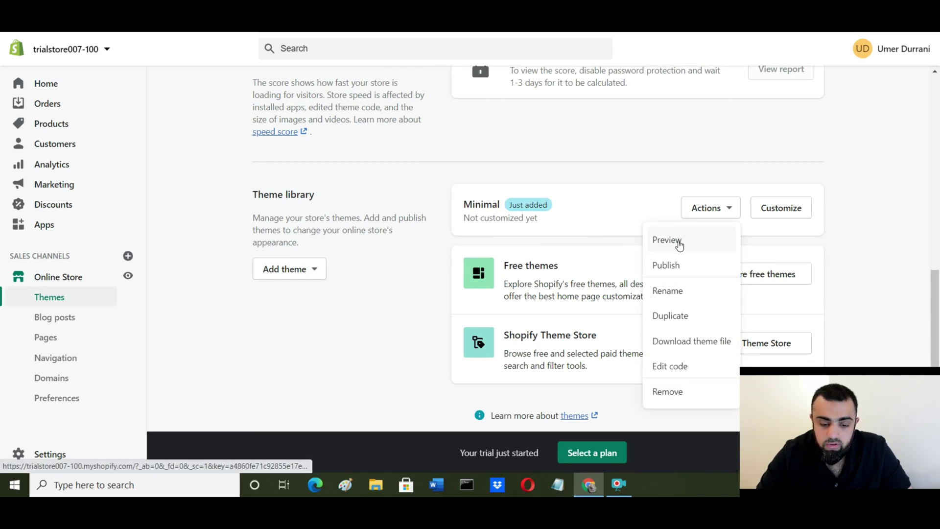
click(679, 244)
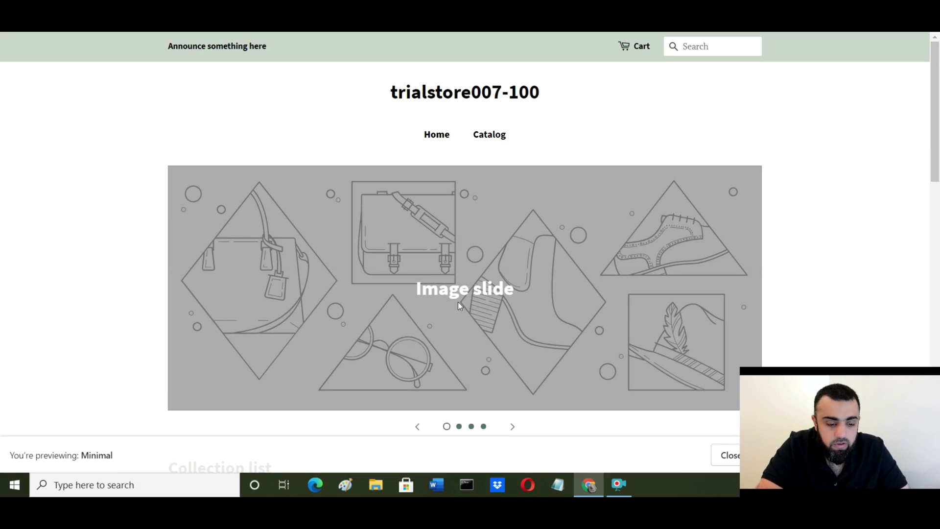
Step: Scroll through Minimal's storefront preview, advance the slideshow, then return to the admin Themes page
scroll(539, 372, down, 1)
click(513, 365)
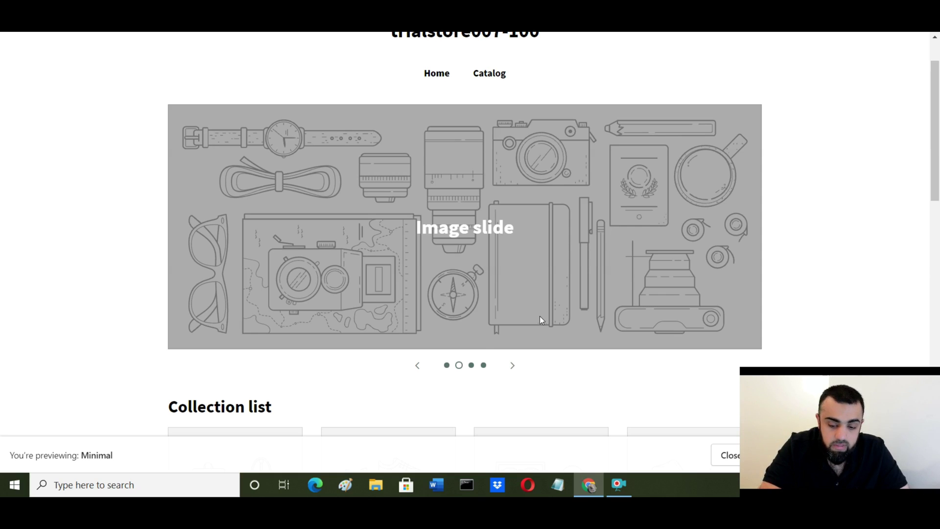
scroll(523, 310, down, 1)
scroll(521, 307, down, 5)
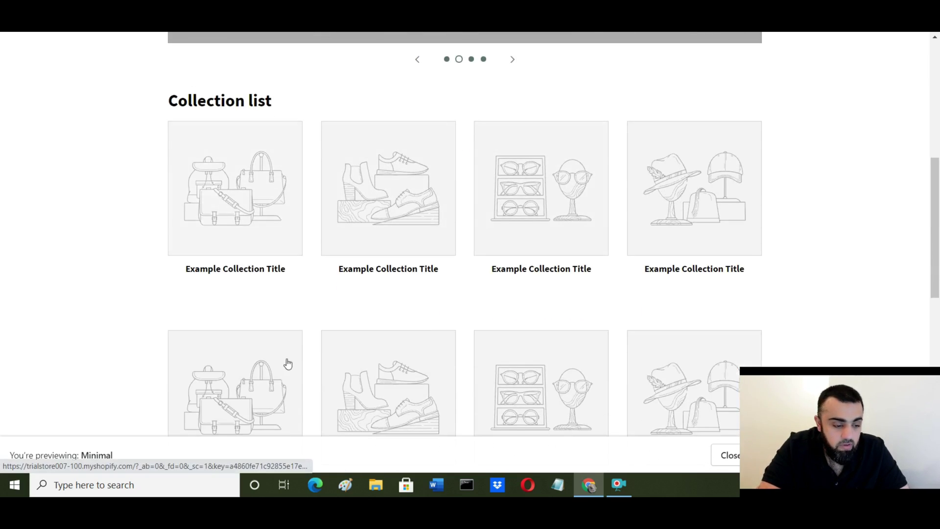
scroll(288, 363, down, 4)
scroll(394, 373, down, 4)
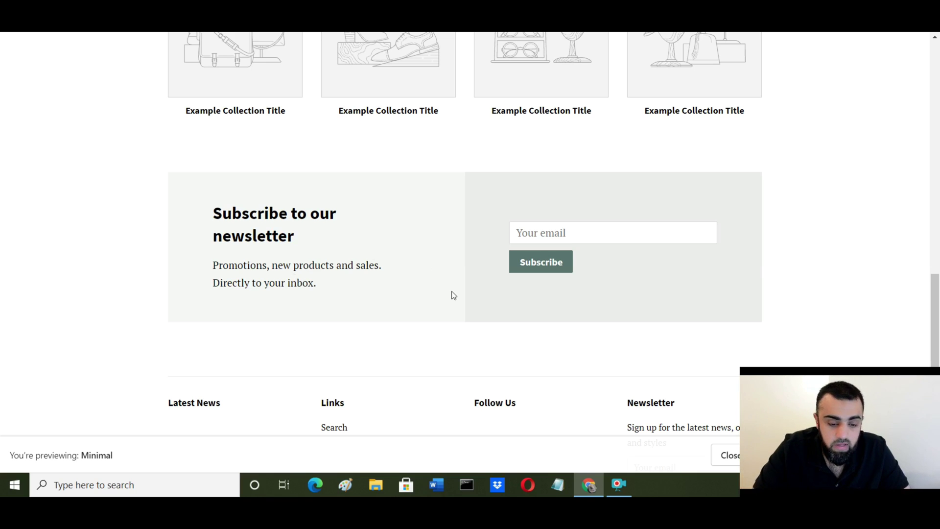
scroll(452, 294, down, 3)
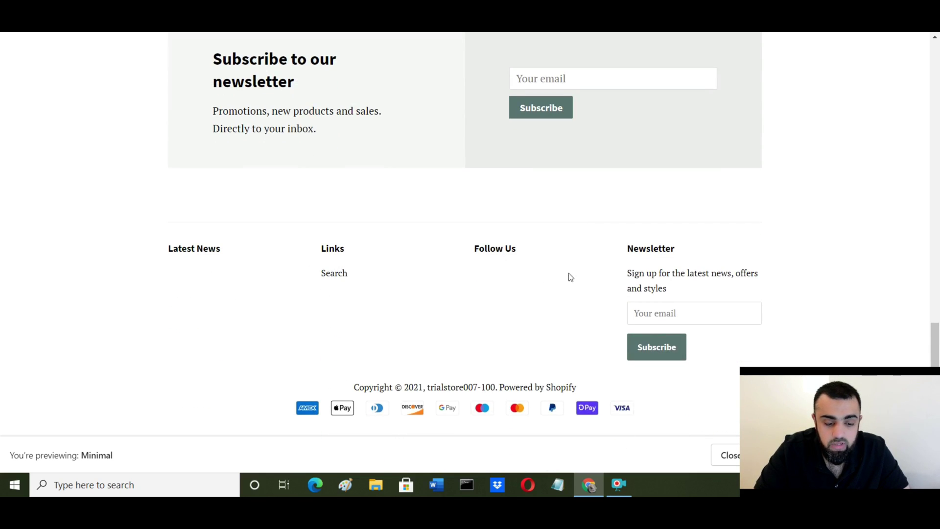
scroll(460, 206, up, 20)
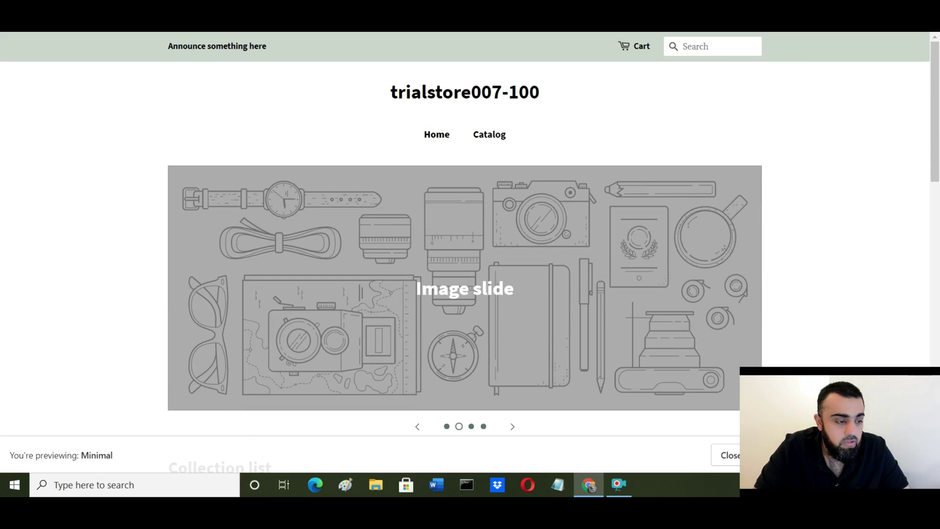
key(ctrl+shift+Tab)
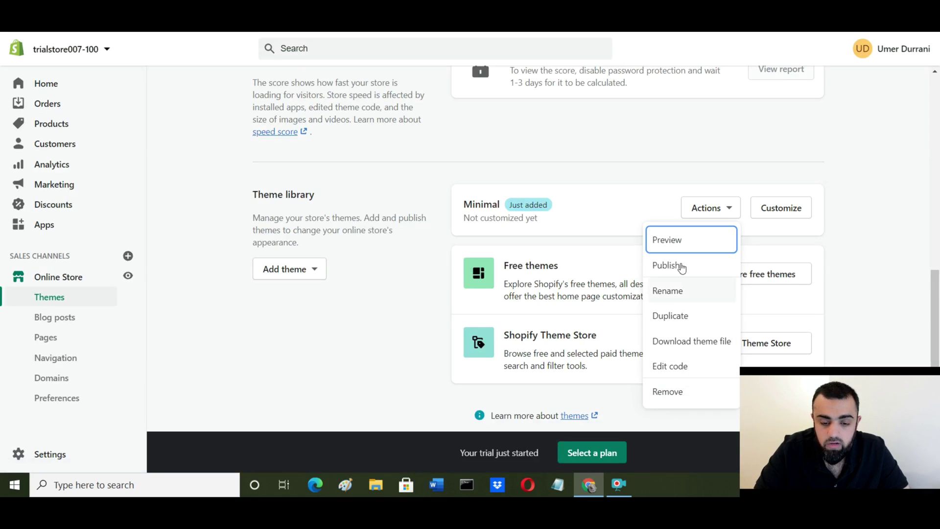
Step: Close Minimal's Actions menu and check Debut as current theme and Minimal in the library
click(874, 226)
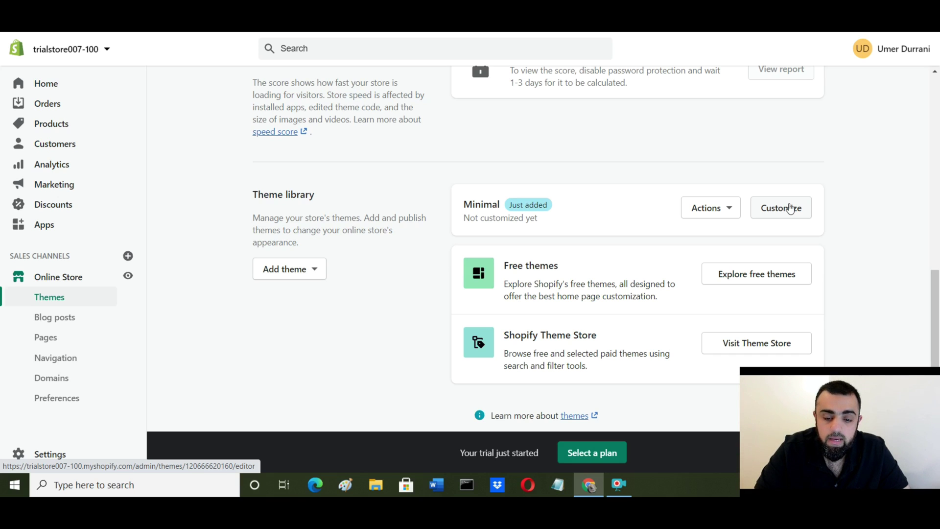
scroll(510, 174, up, 10)
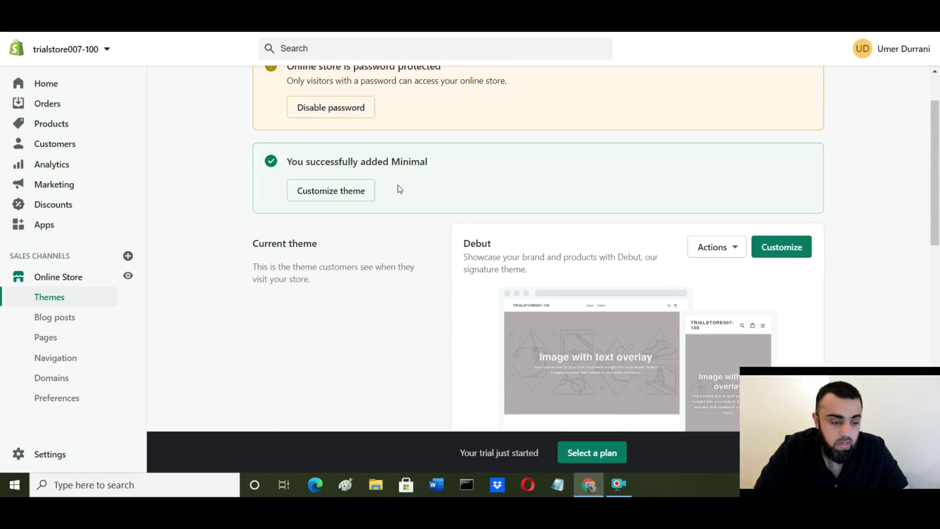
scroll(398, 292, down, 6)
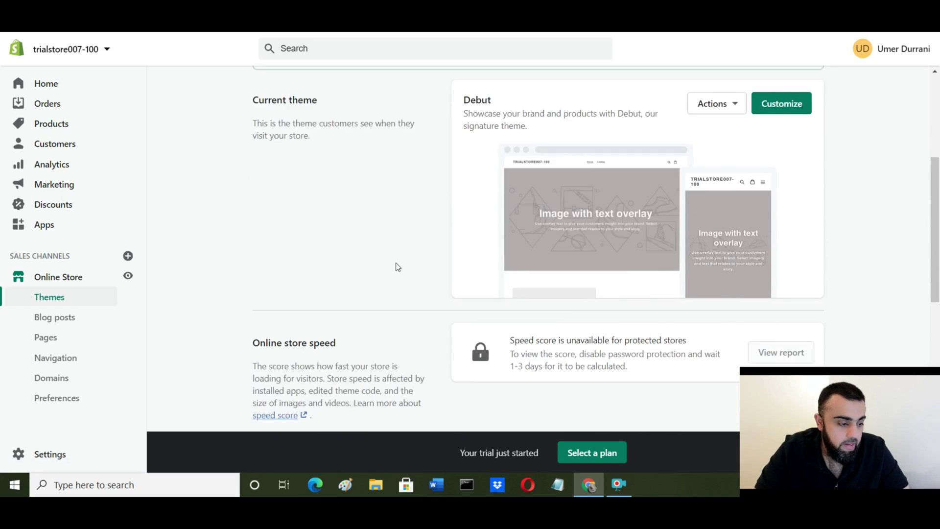
scroll(306, 343, down, 2)
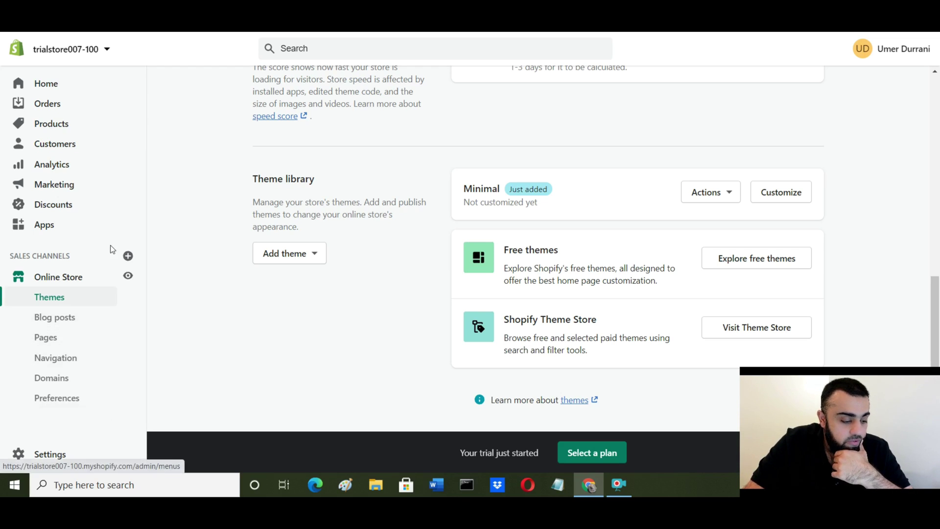
Step: Visit Blog posts, Pages and Navigation, ending on Domains with no custom domain yet
click(63, 322)
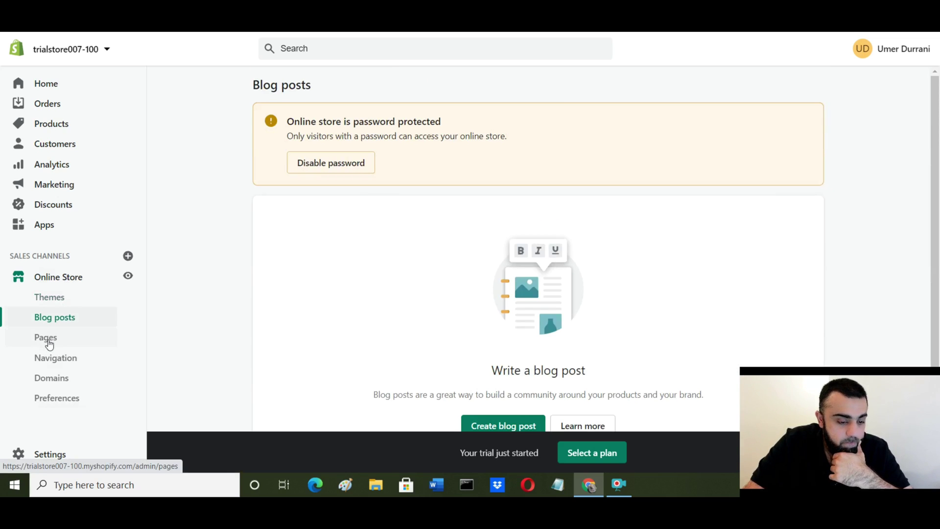
click(49, 341)
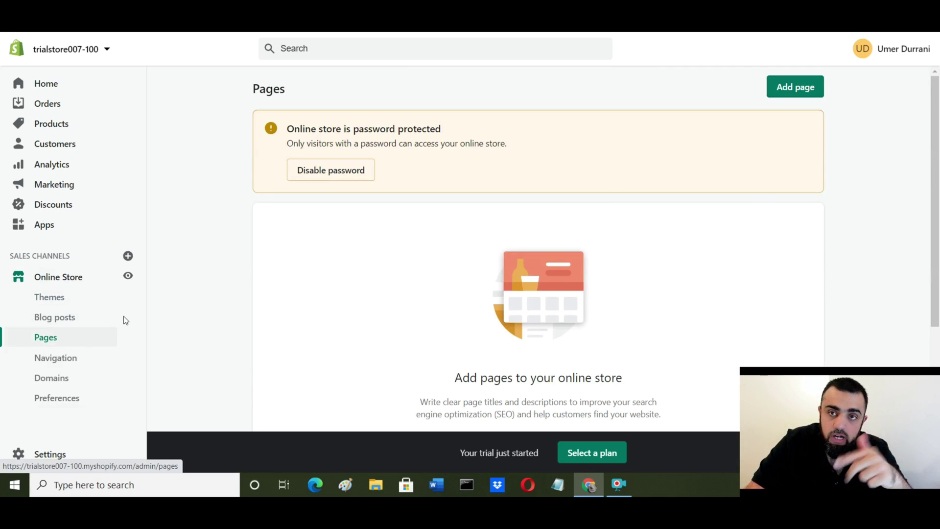
click(58, 360)
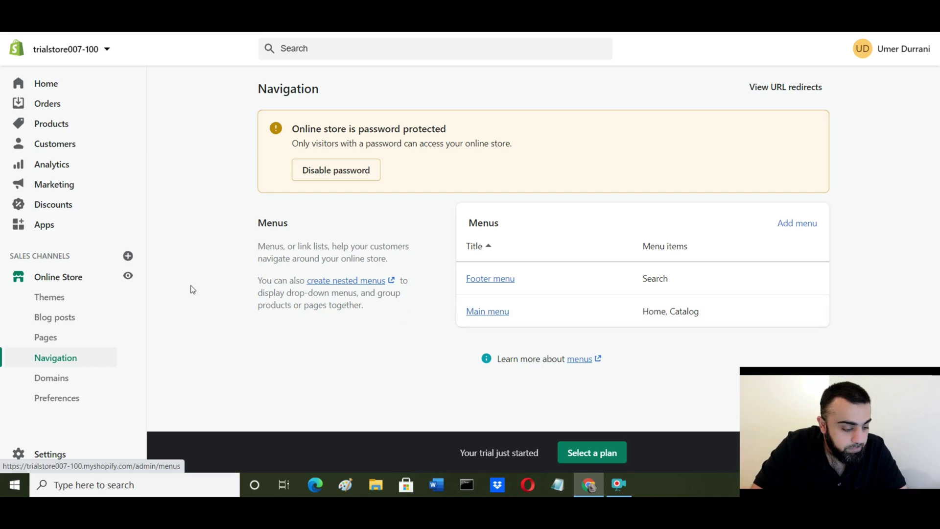
click(59, 380)
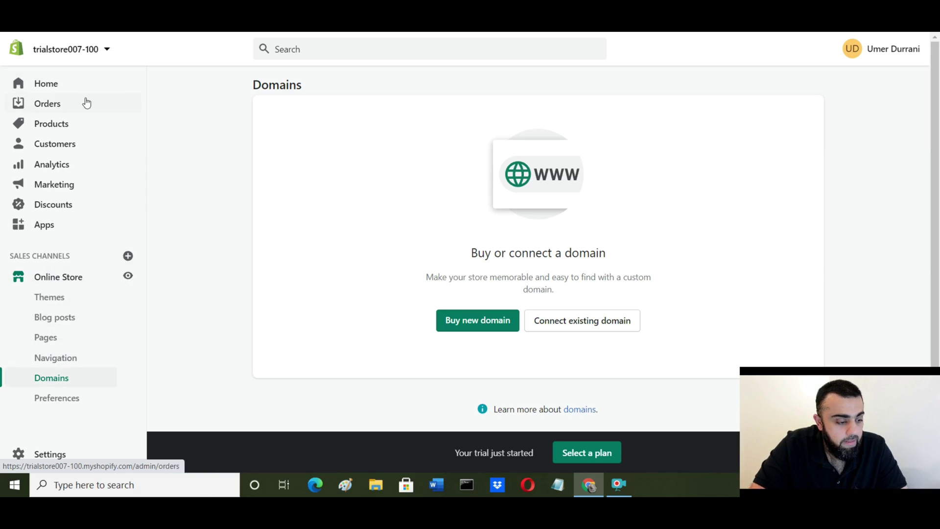
Step: Go to Products, then Collections, where only the Home page collection is listed
click(47, 125)
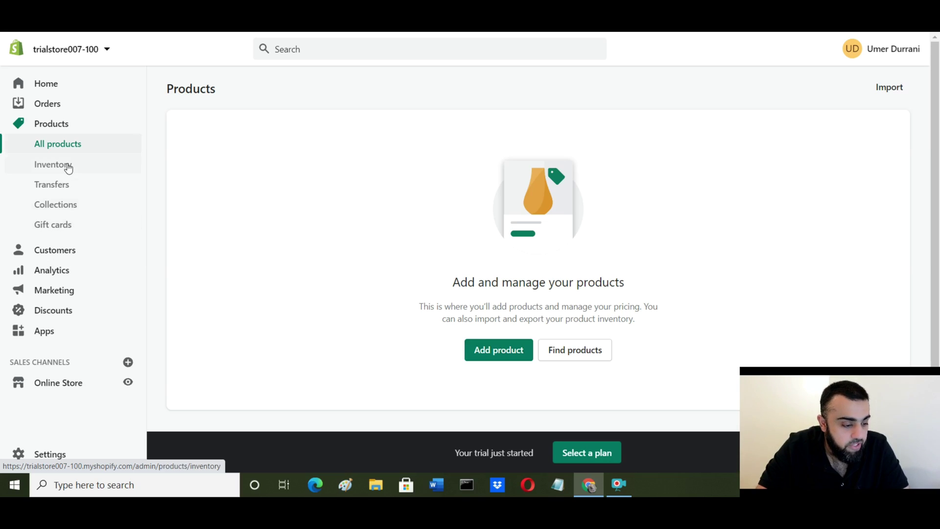
click(73, 207)
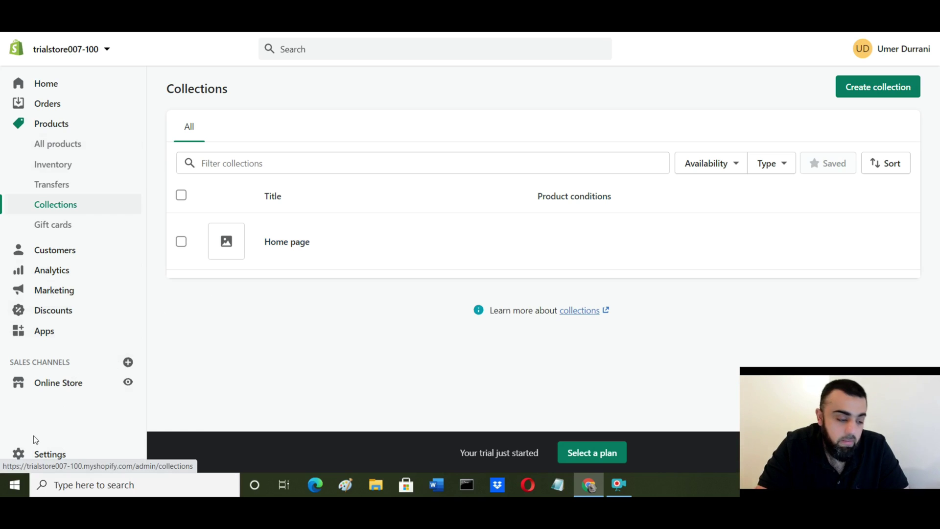
Step: Show the Settings page with General, Payments, Checkout and the trial Plan
click(43, 456)
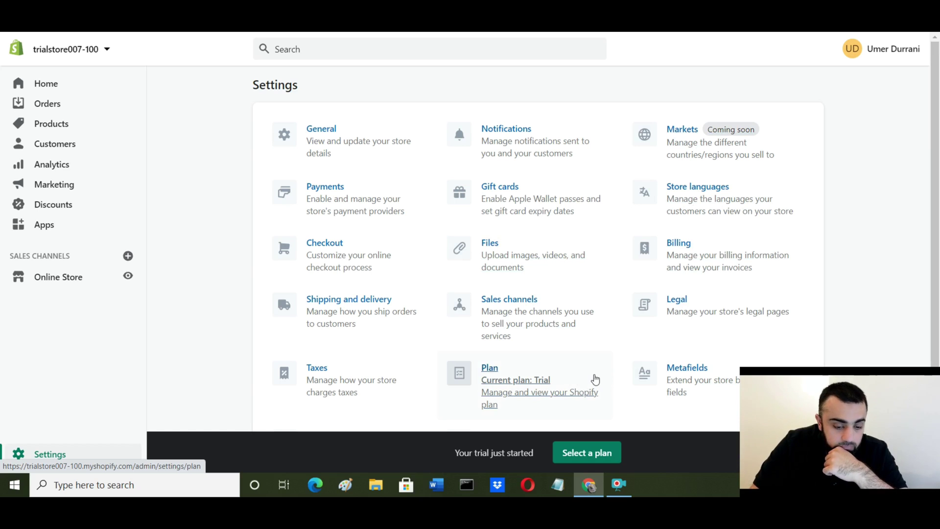
scroll(155, 327, down, 3)
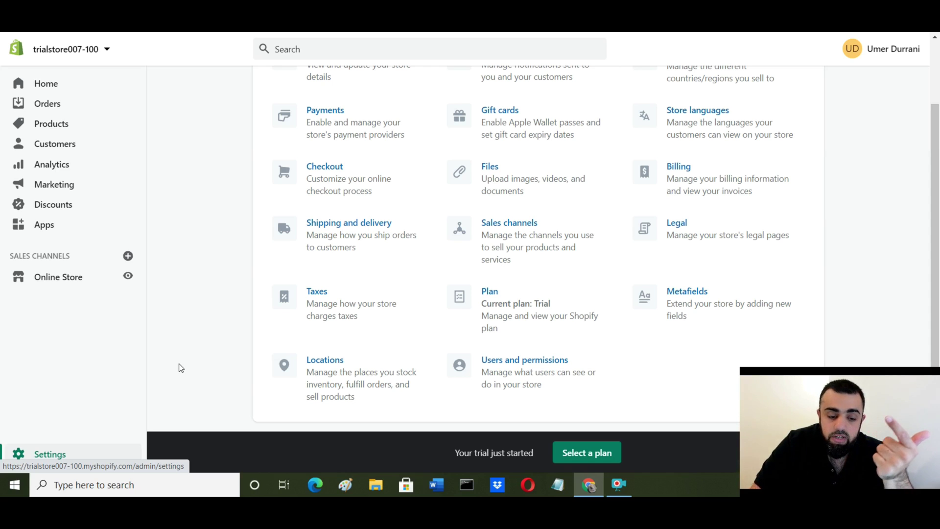
scroll(179, 364, up, 1)
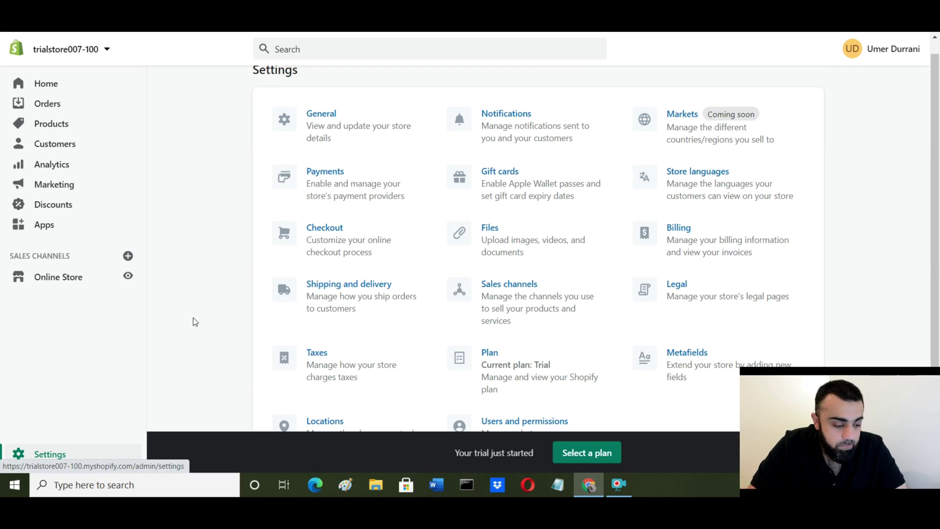
scroll(192, 315, up, 1)
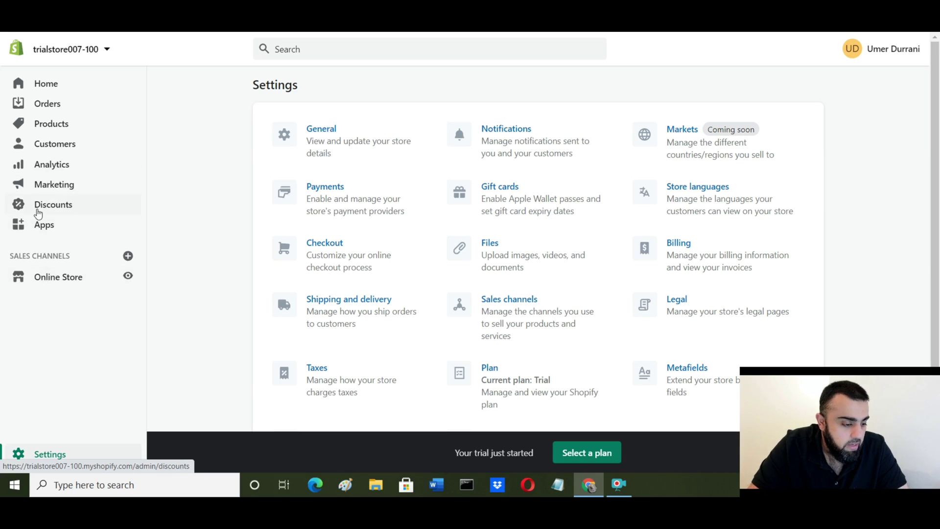
Step: Browse the Apps page and the Oberlo dropshipping listing, then return to the admin Home page
click(44, 227)
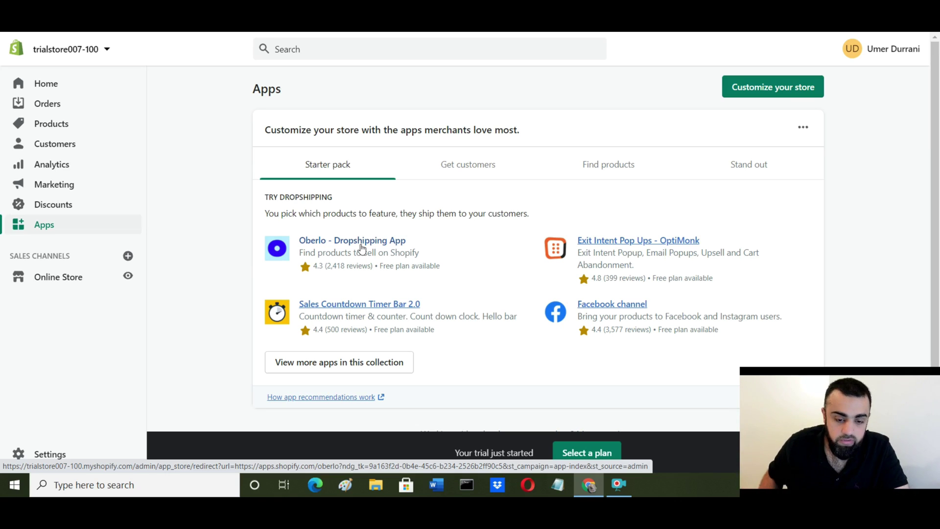
click(361, 245)
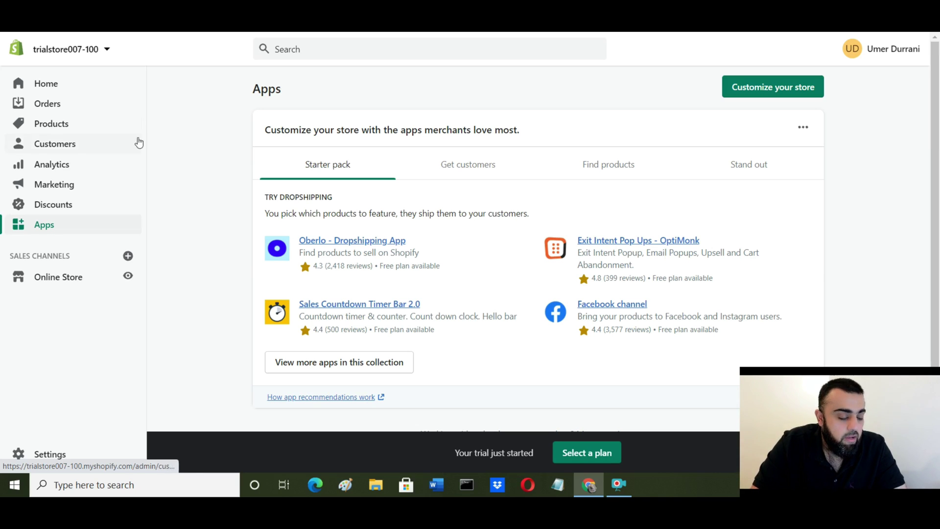
click(76, 87)
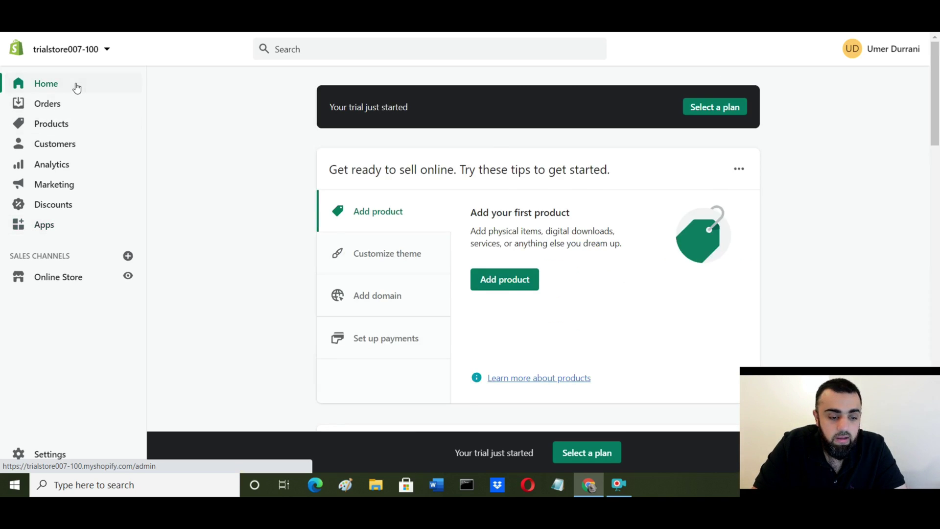